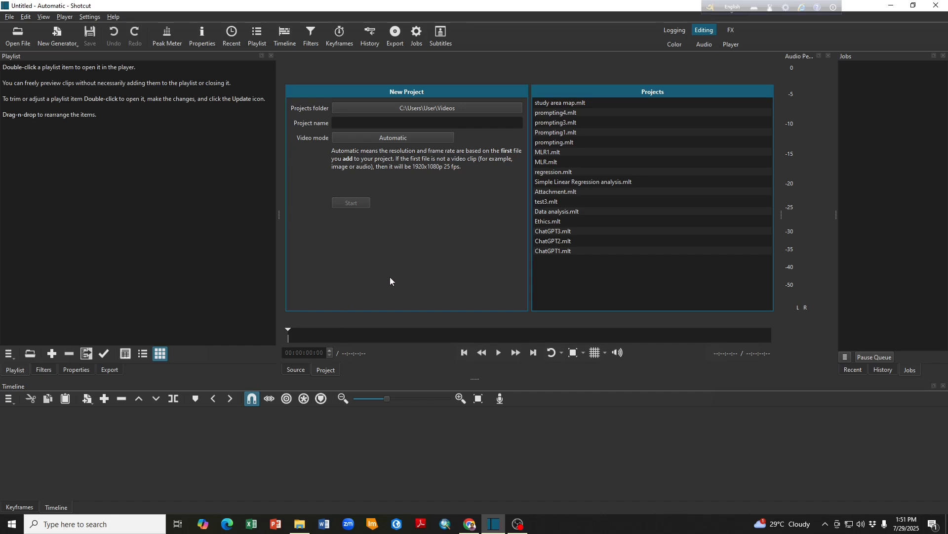
- Create a new project named "My first project1" with the automatic video mode
click(387, 123)
text(My fie)
key(BackSpace)
text(rst project1)
click(351, 203)
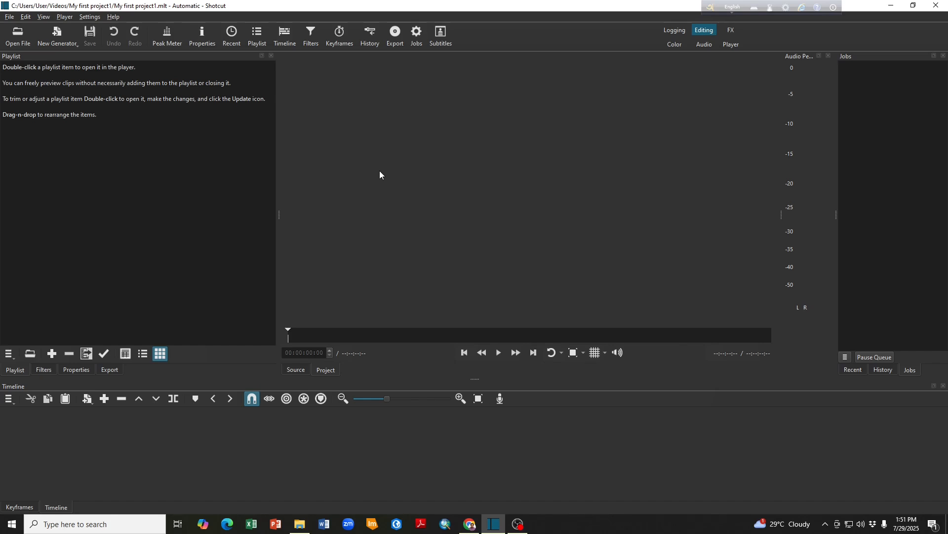
click(14, 38)
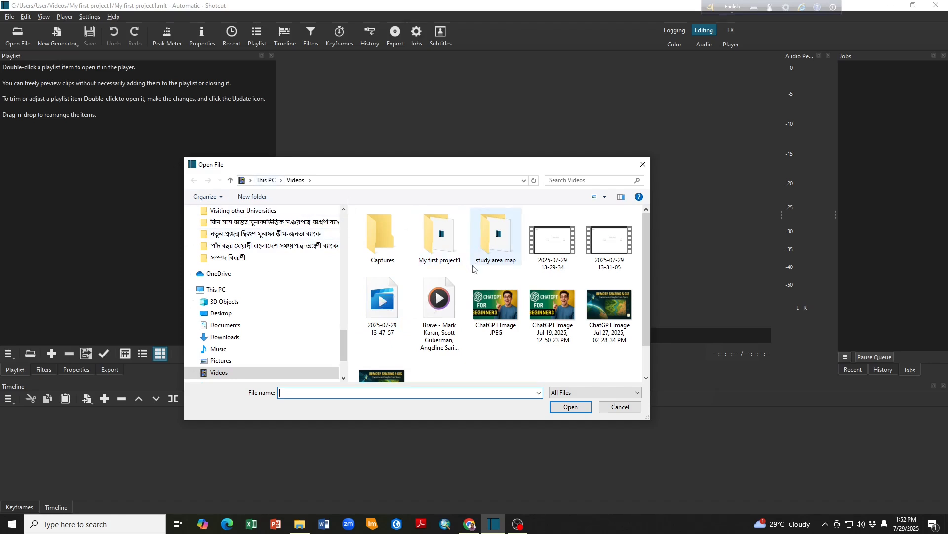
drag(469, 168, 450, 103)
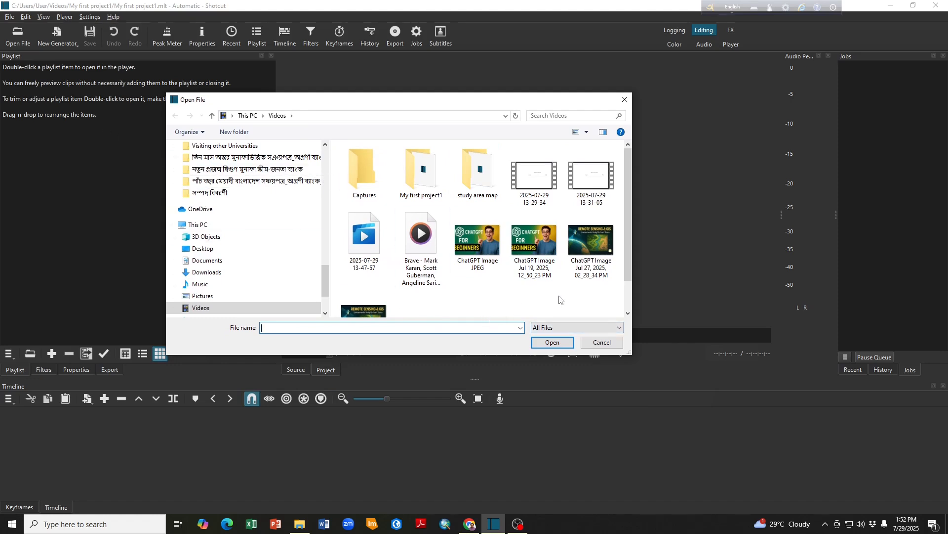
click(536, 194)
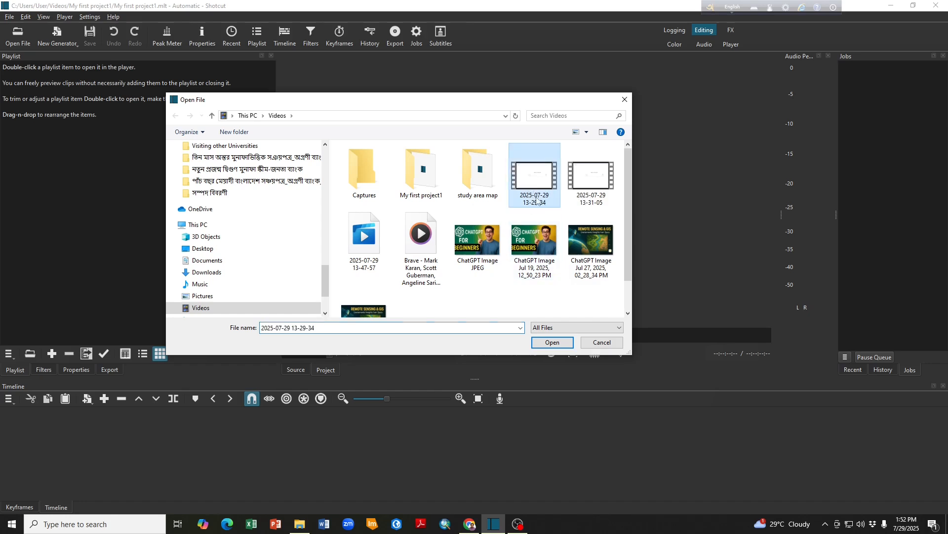
ctrl+click(593, 190)
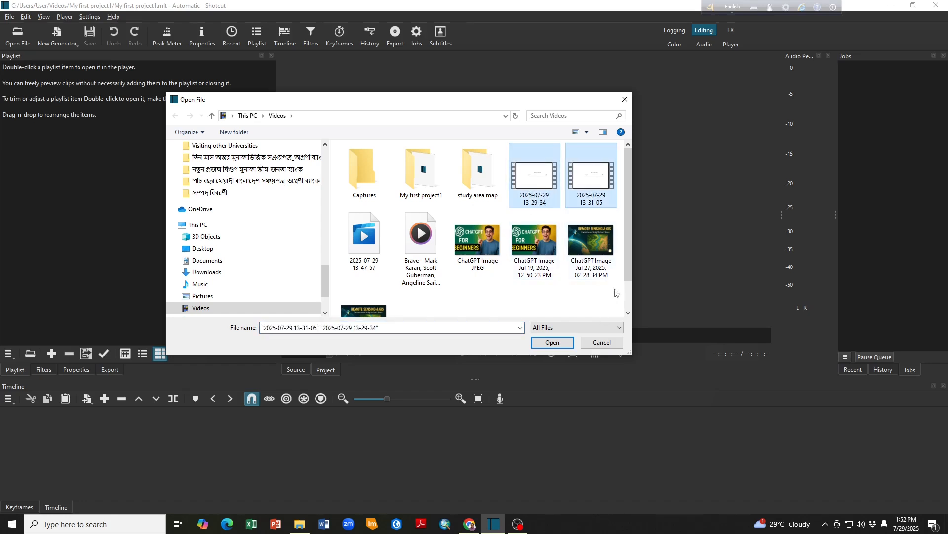
click(549, 342)
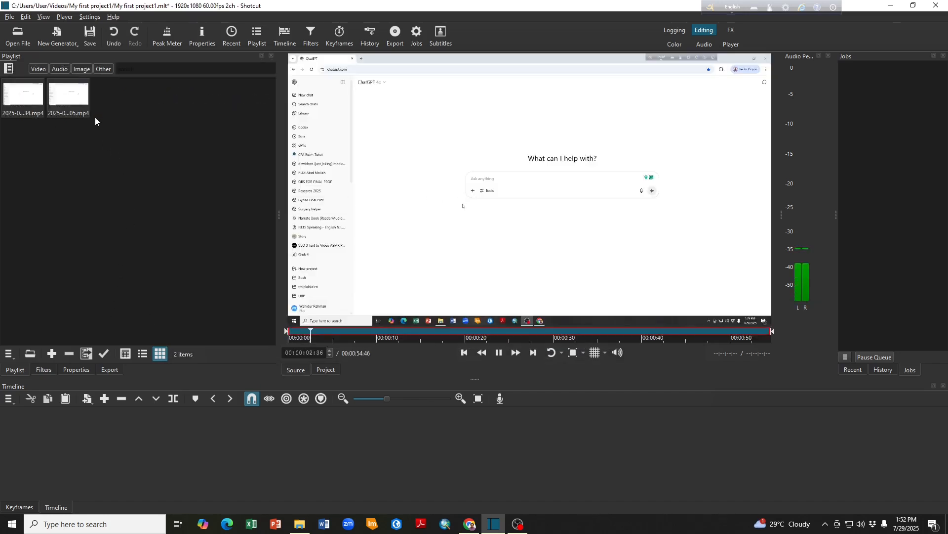
key(space)
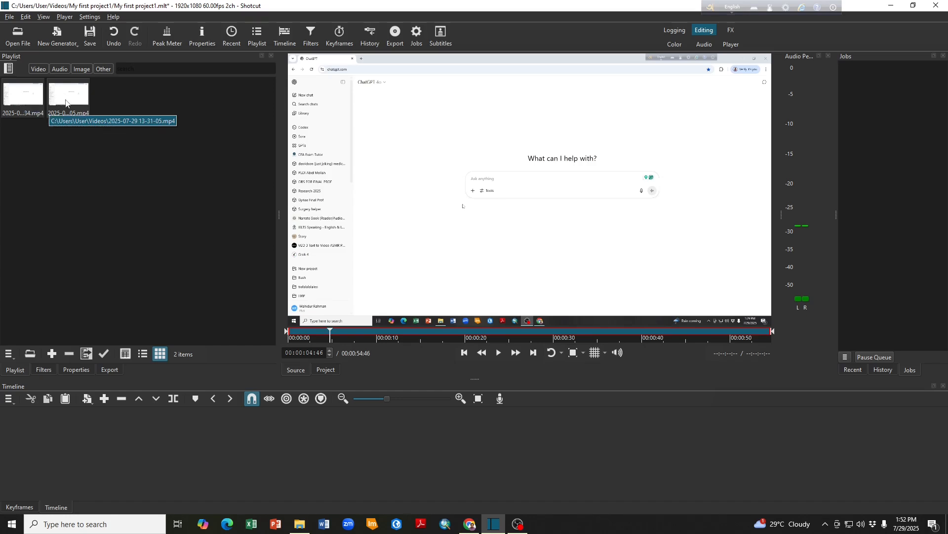
drag(66, 98, 97, 440)
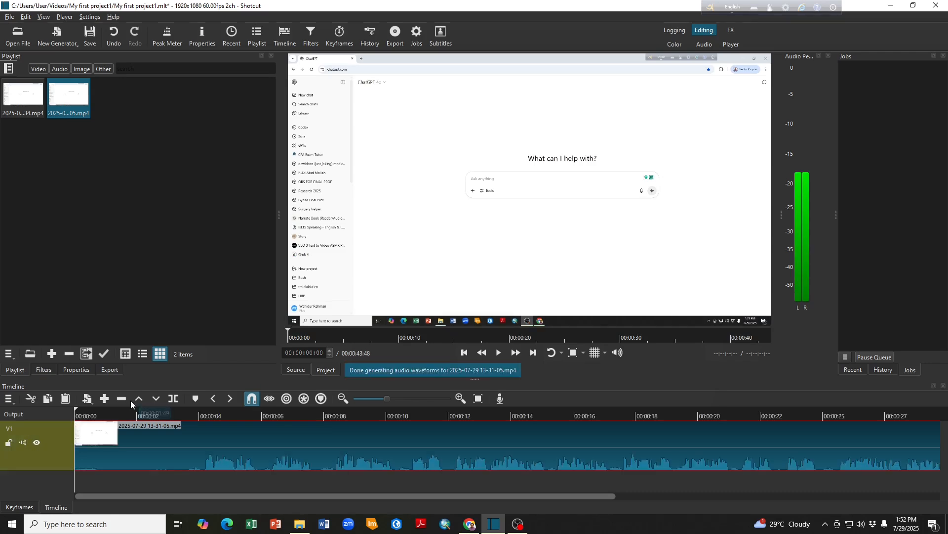
click(364, 400)
click(363, 399)
click(364, 399)
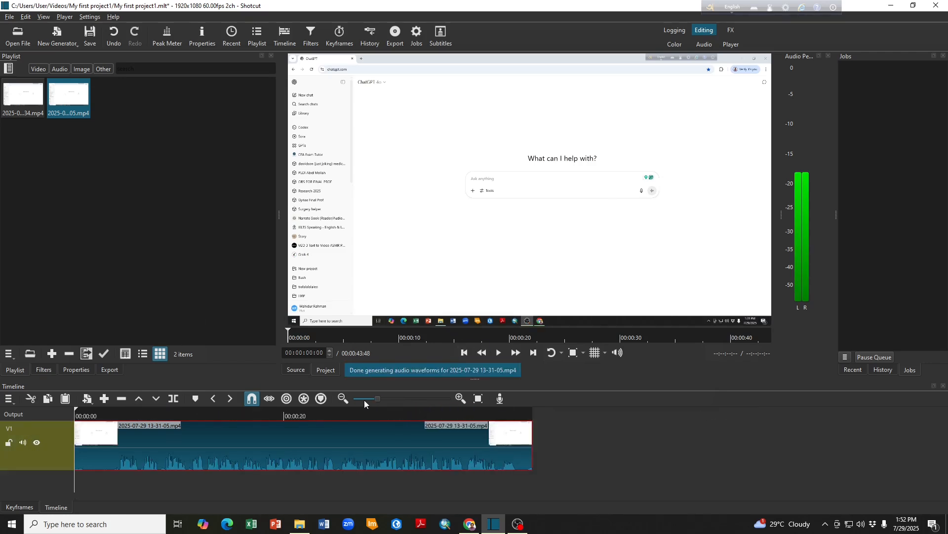
click(364, 399)
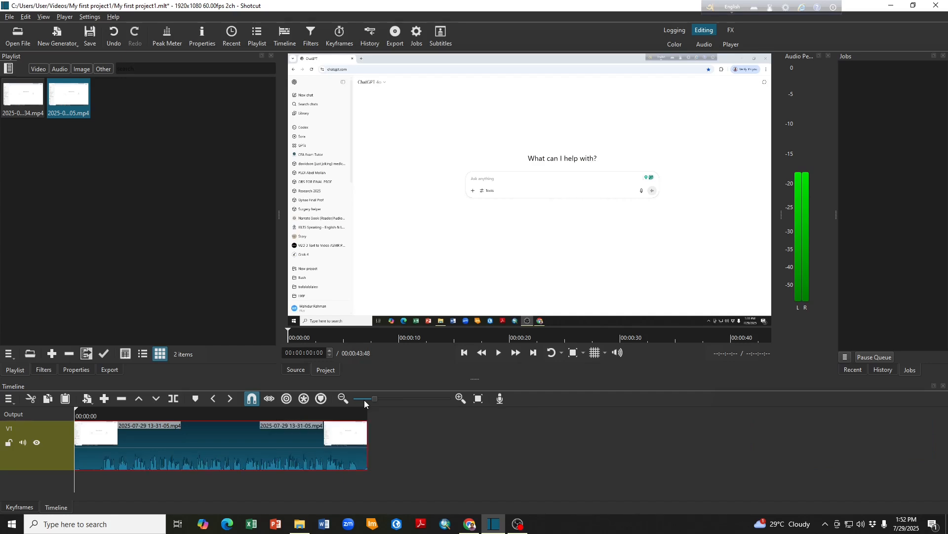
drag(26, 100, 404, 428)
drag(456, 455, 440, 452)
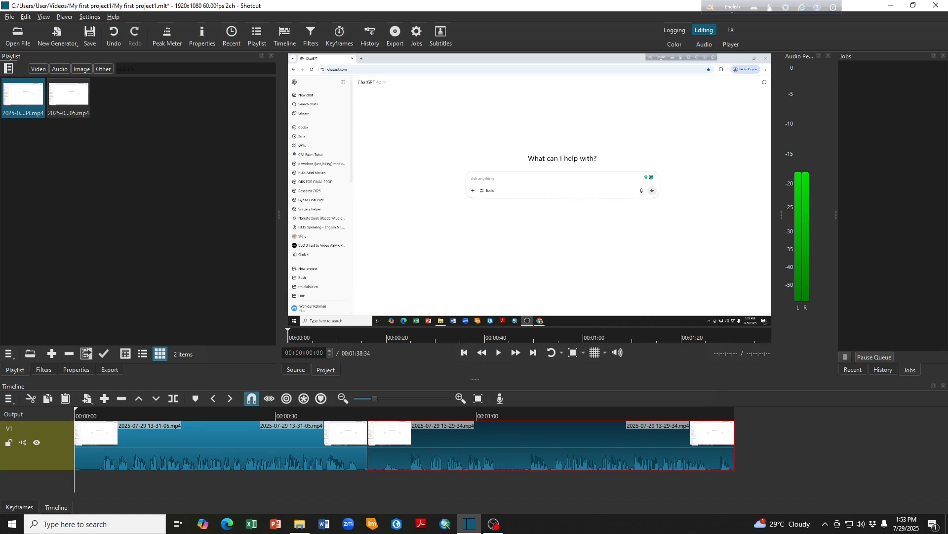
- Shift both video clips about 8.5 seconds later and place the ChatGPT for Beginners image from the Videos folder at the timeline's start
key(super+e)
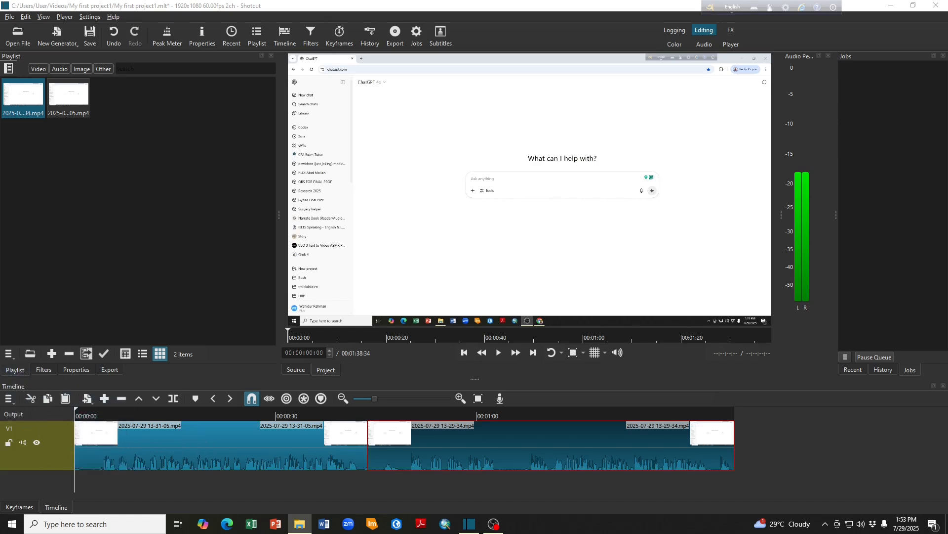
drag(117, 456, 144, 460)
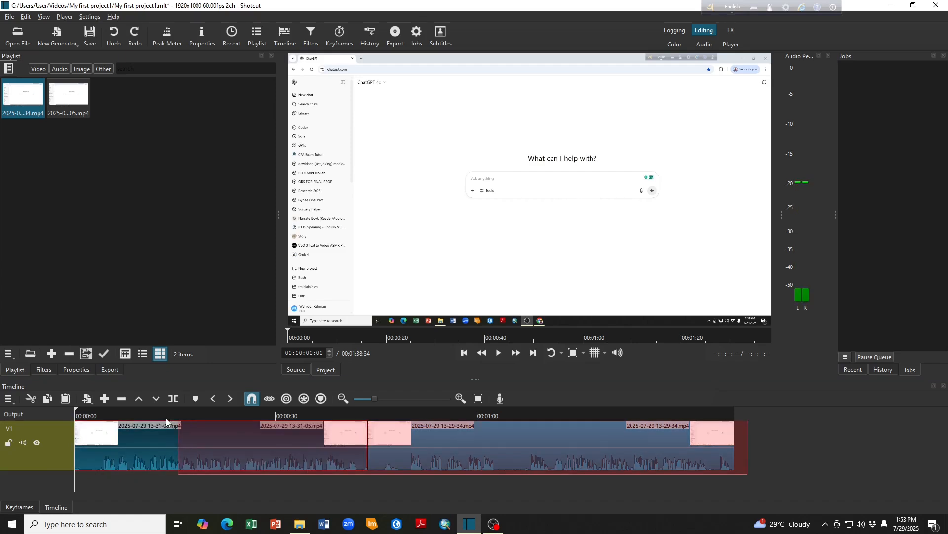
drag(166, 422, 63, 419)
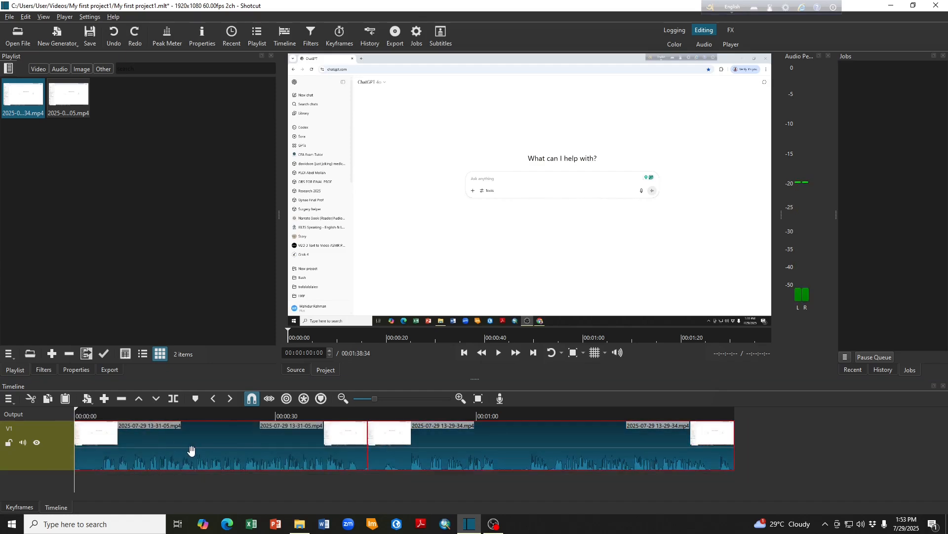
drag(185, 446, 250, 447)
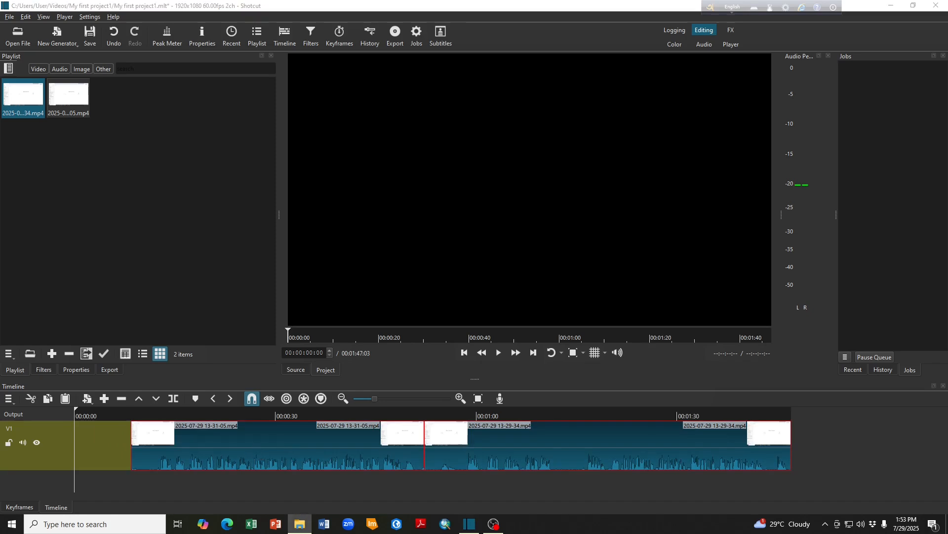
drag(2, 316, 100, 467)
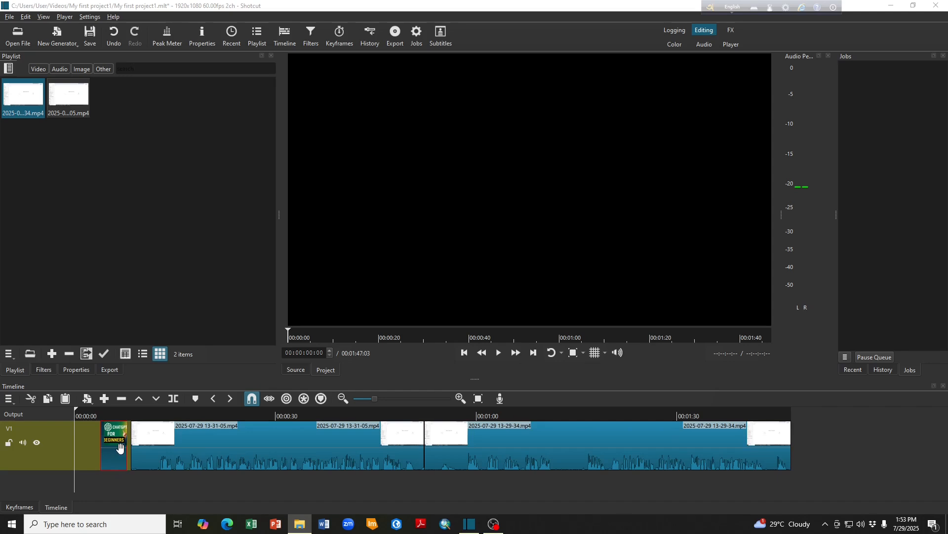
drag(113, 448, 88, 448)
- Move the first video clip closer to the title image, and ripple delete the gaps before and after that clip
drag(154, 460, 144, 459)
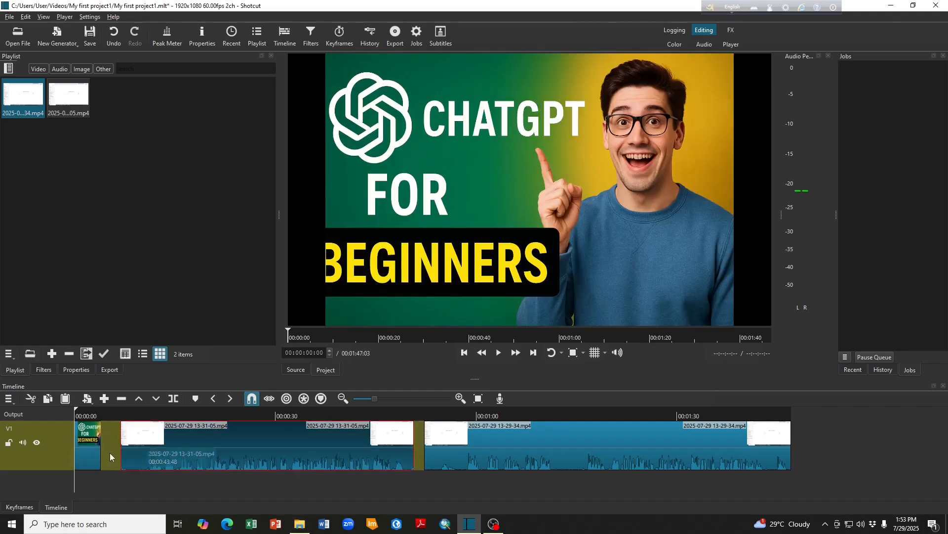
right_click(104, 443)
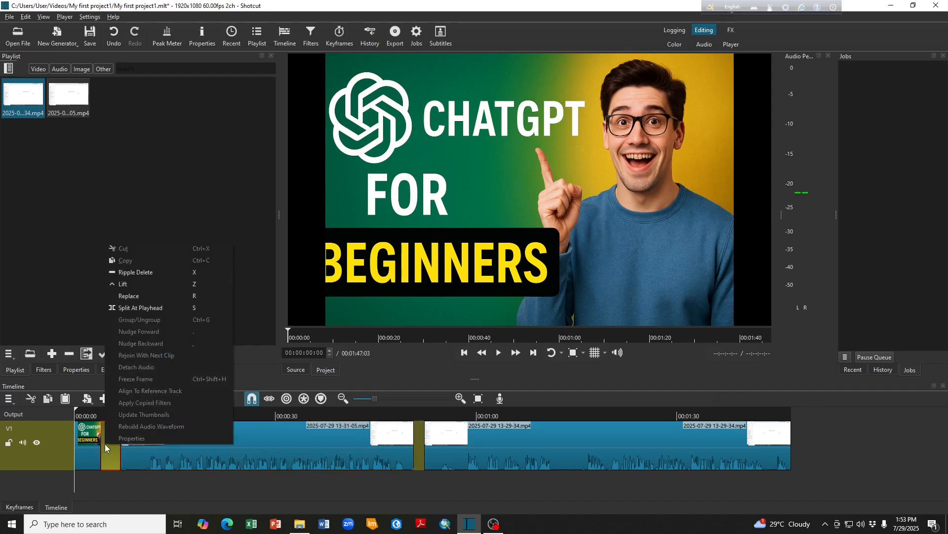
click(141, 272)
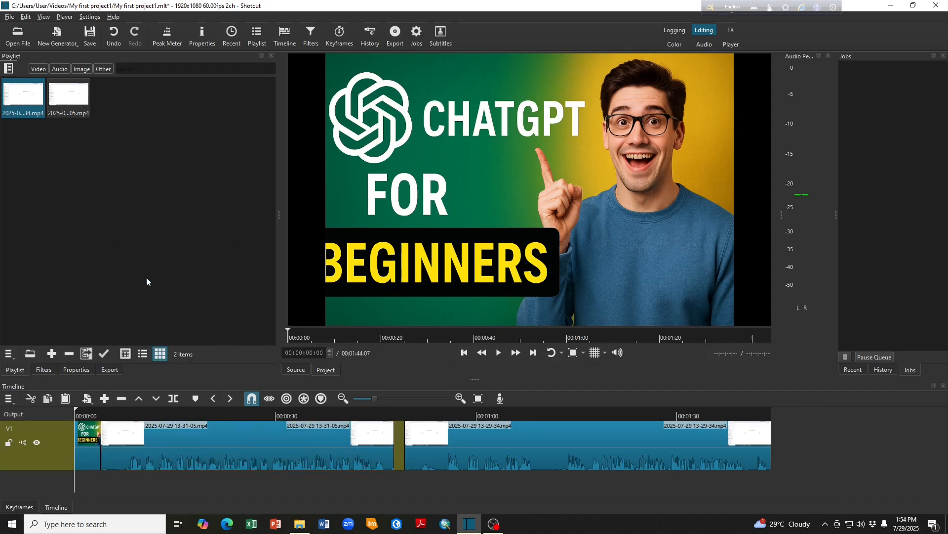
right_click(399, 446)
key(Escape)
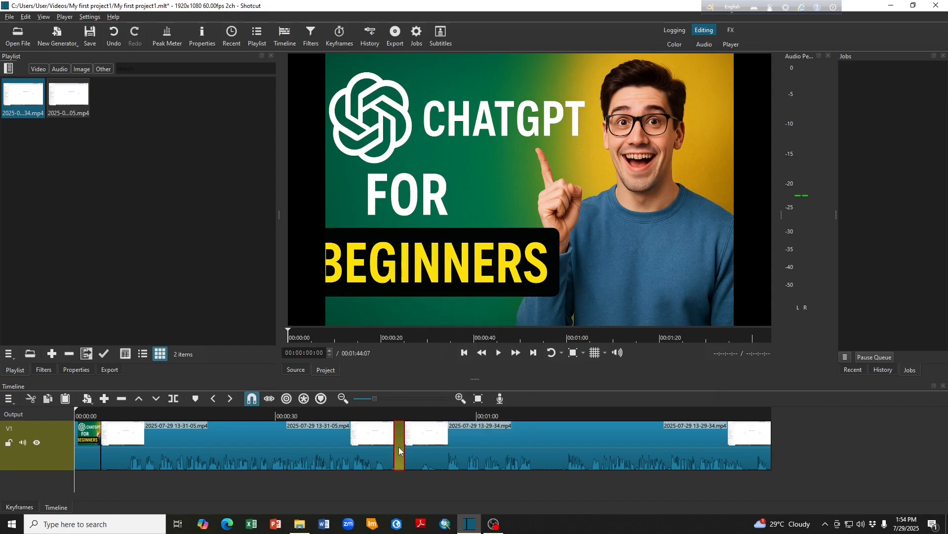
right_click(400, 450)
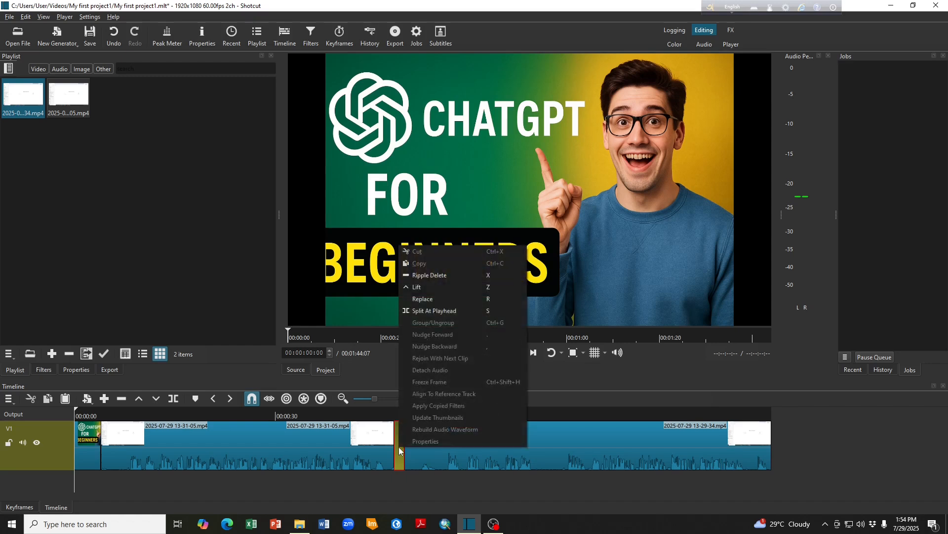
click(439, 275)
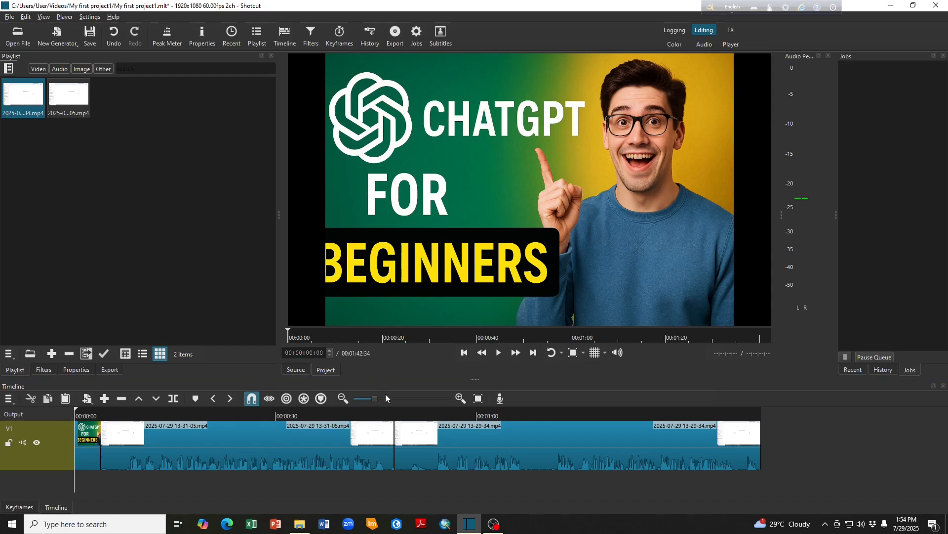
- Play the timeline from the start to check the title image and the opening of the first video clip
drag(75, 414, 50, 415)
key(space)
key(space)
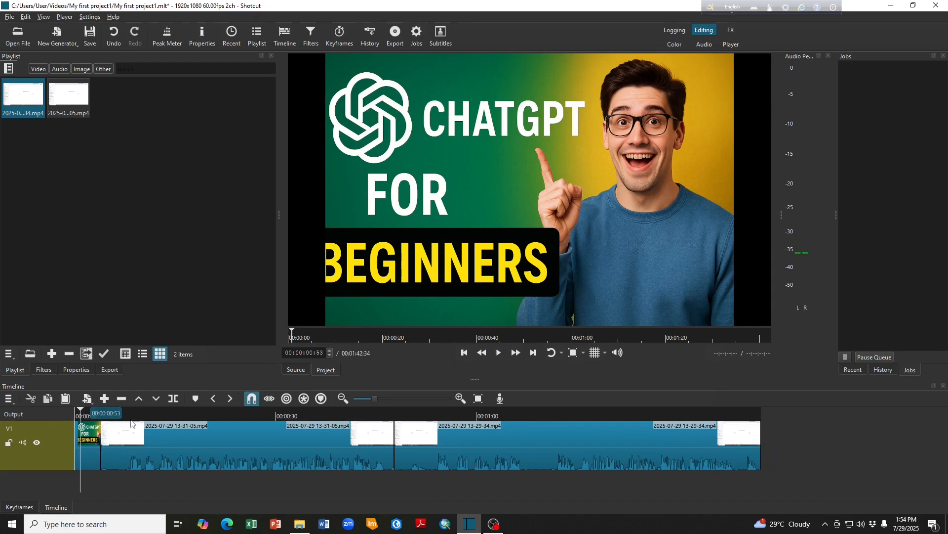
click(76, 416)
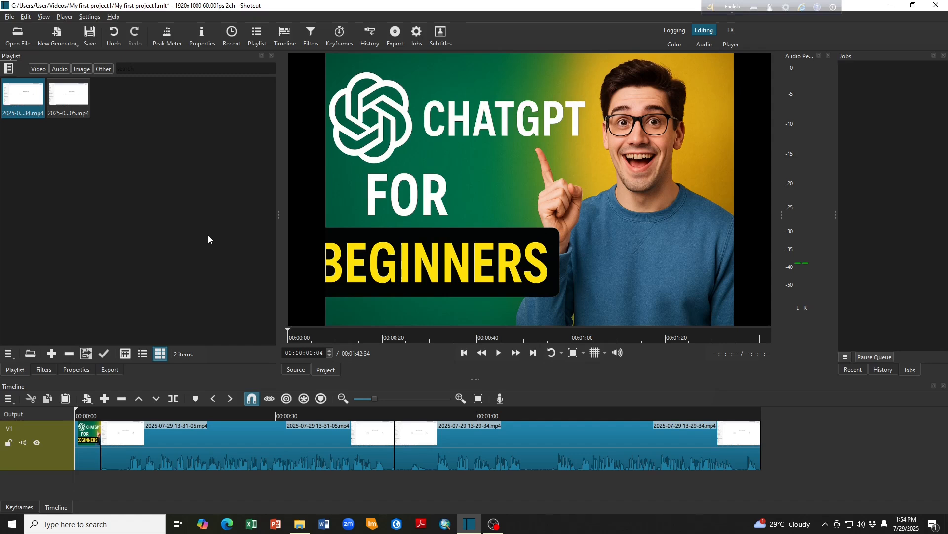
key(space)
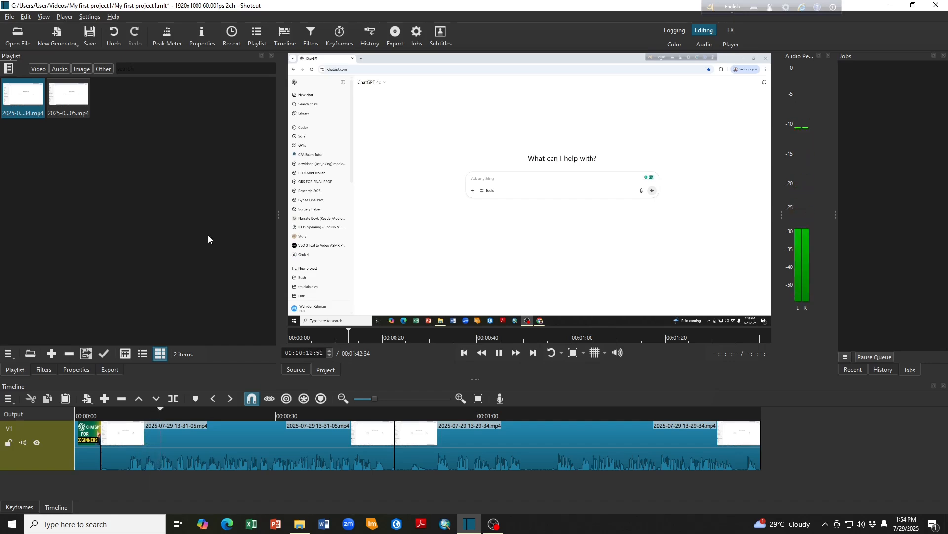
key(space)
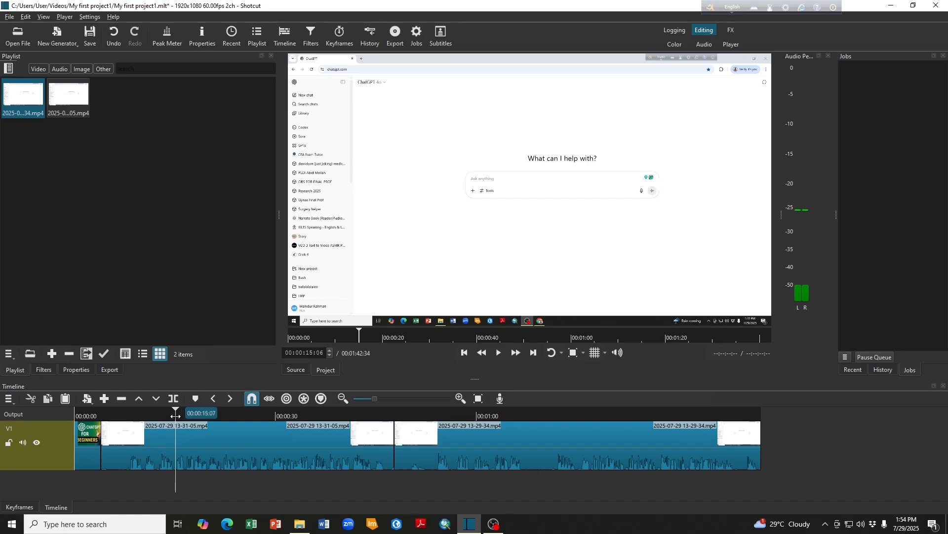
- Split the first video clip at about 00:00:08:15 and ripple delete its leading part
drag(175, 416, 130, 418)
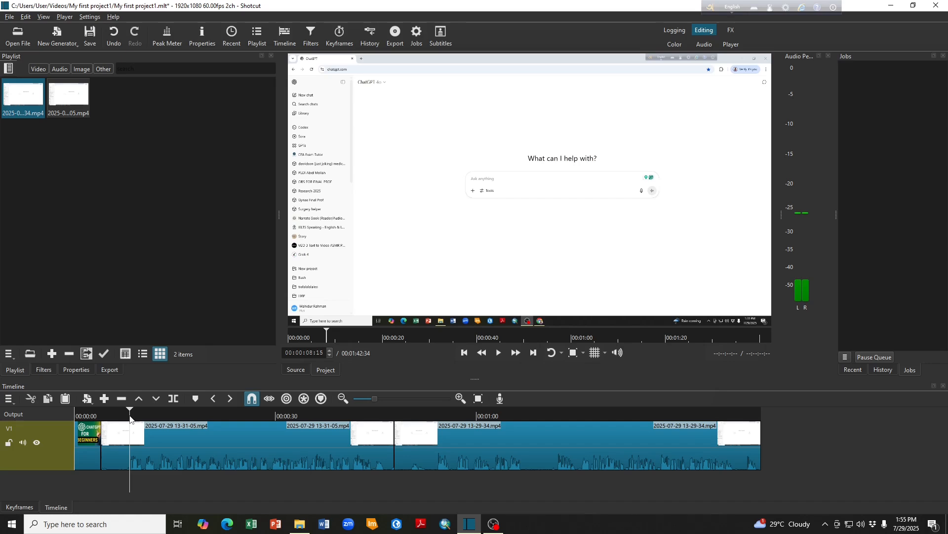
click(172, 399)
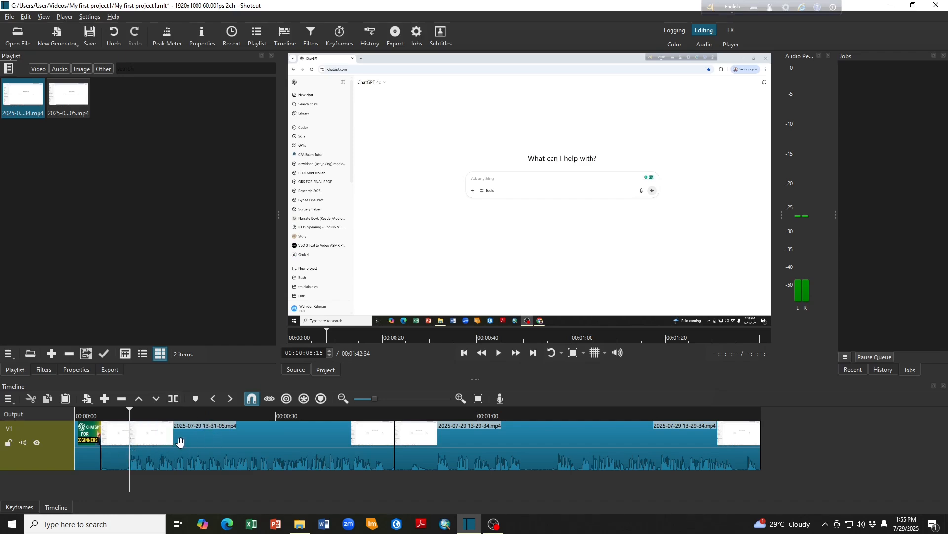
right_click(114, 453)
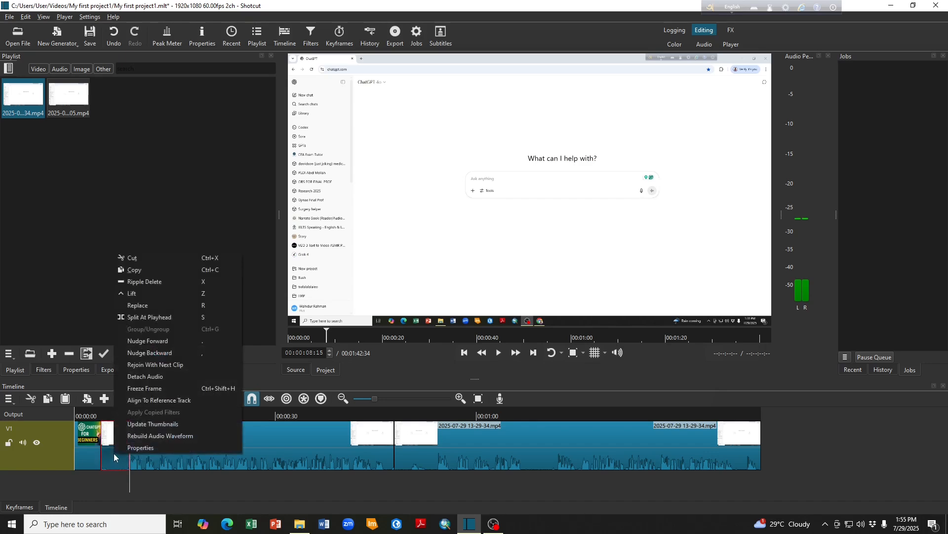
click(153, 281)
- Play the trimmed opening of the first video clip and the transition into the second one
click(94, 414)
key(space)
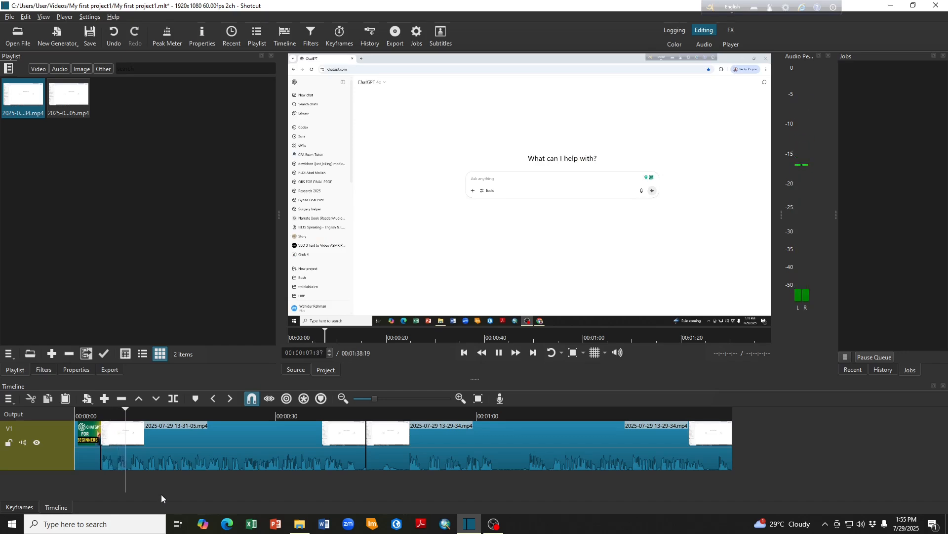
key(space)
drag(131, 423, 362, 433)
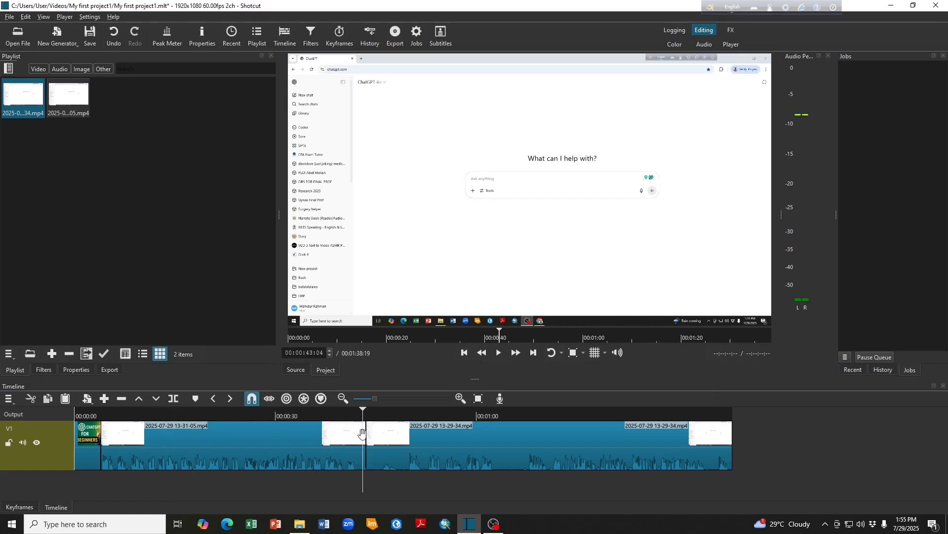
key(space)
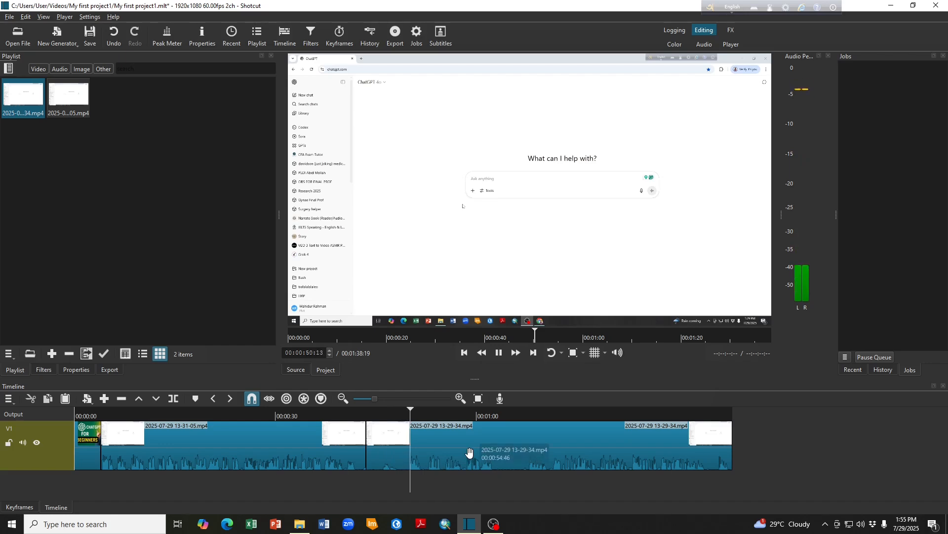
key(space)
- Split the second video clip at 00:00:49:55 and ripple delete its leading part
drag(418, 419, 409, 420)
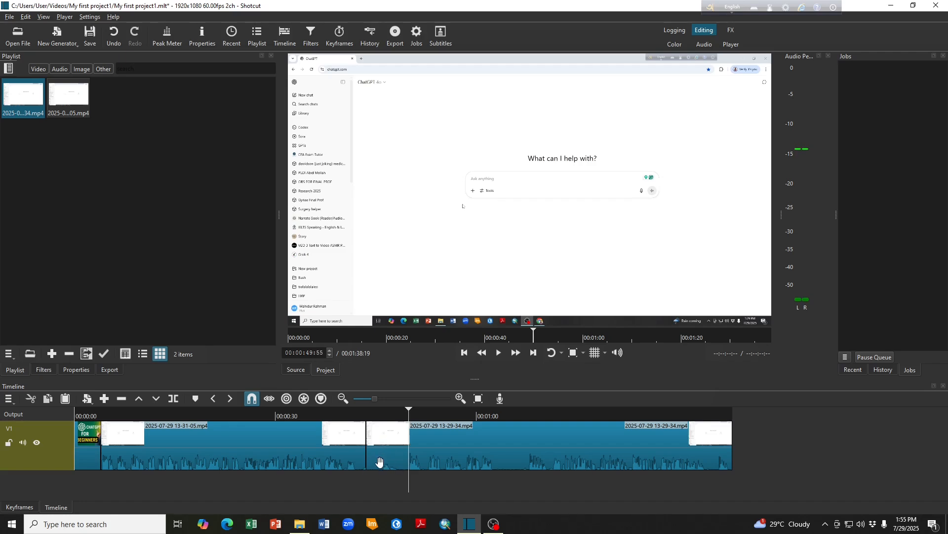
key(s)
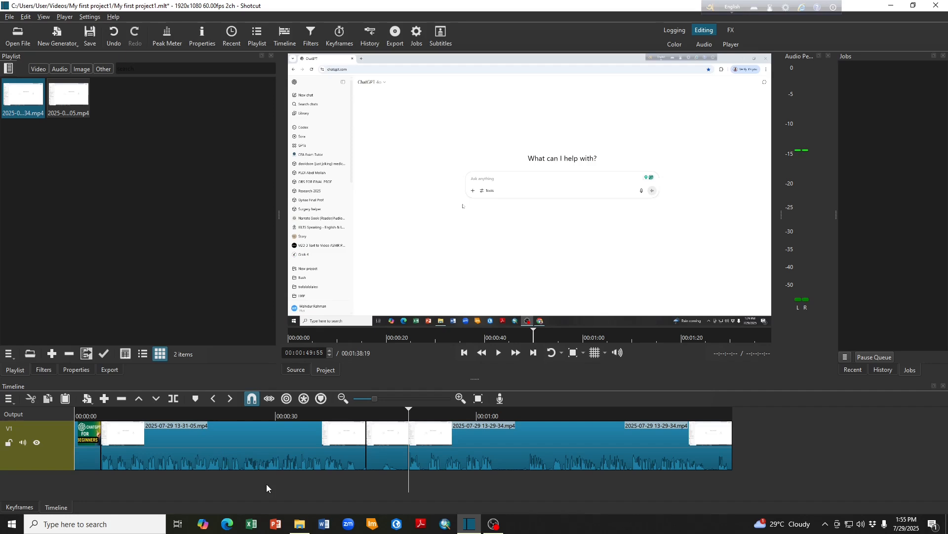
right_click(383, 454)
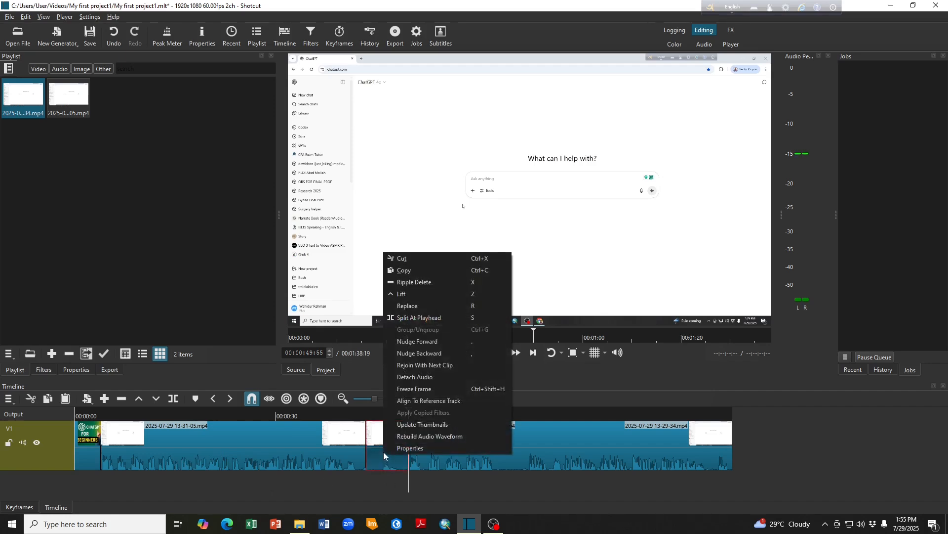
click(414, 282)
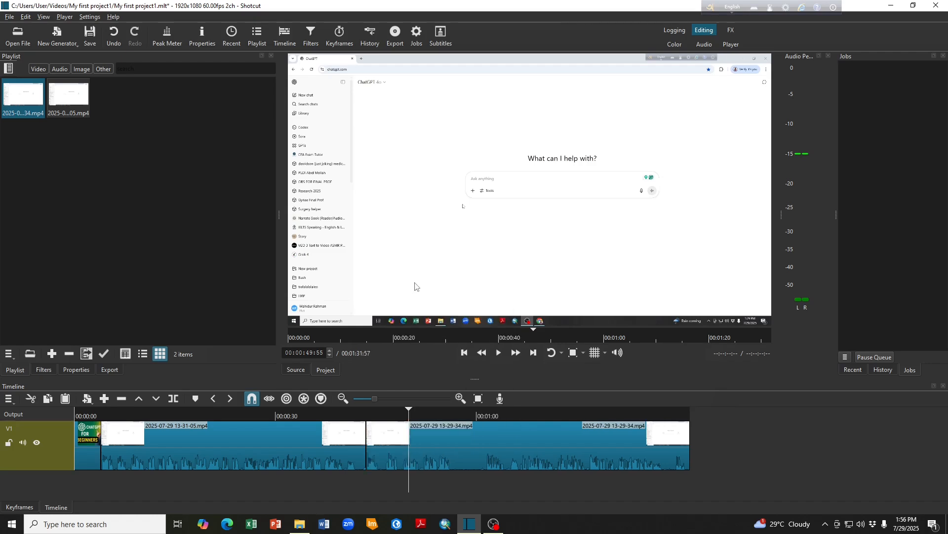
- Play the end of the first clip and the second clip up to the silent stretch, and split the second clip at 00:00:56:11
drag(396, 414, 363, 414)
key(space)
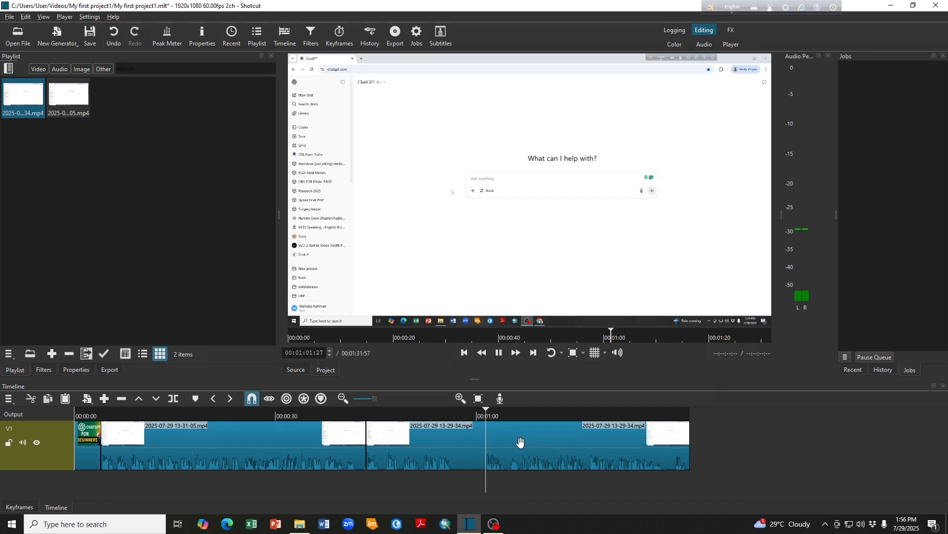
key(space)
drag(489, 416, 451, 418)
key(s)
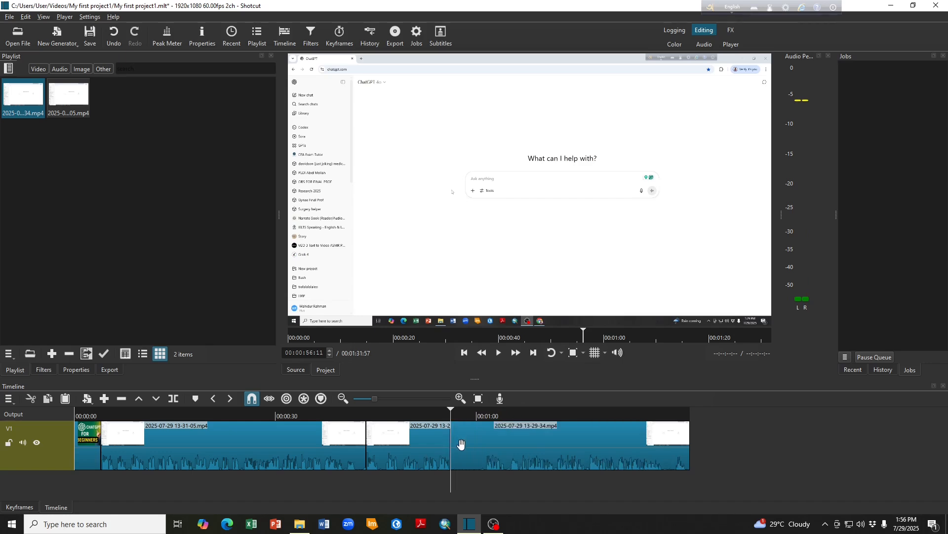
- Split the second video clip again at 00:01:01:21 and ripple delete the silent piece between the two cuts
key(space)
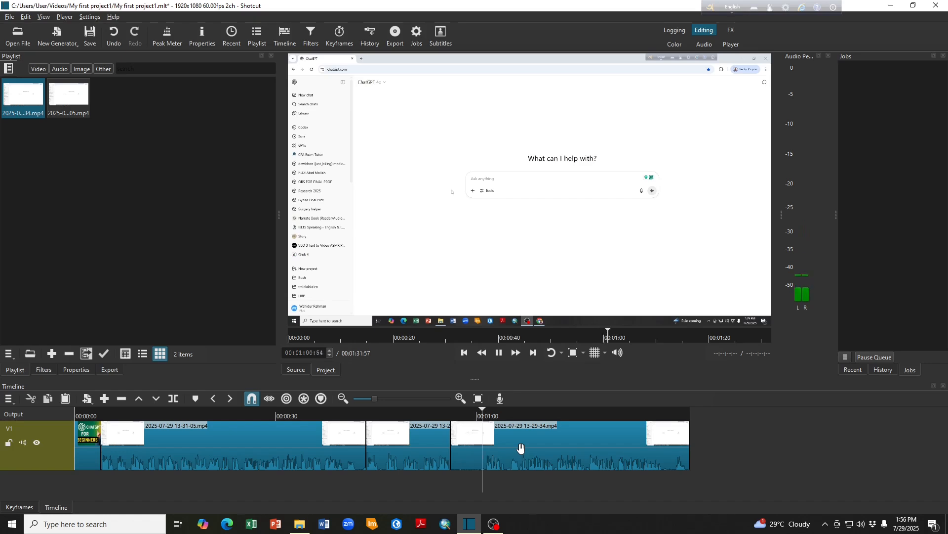
key(space)
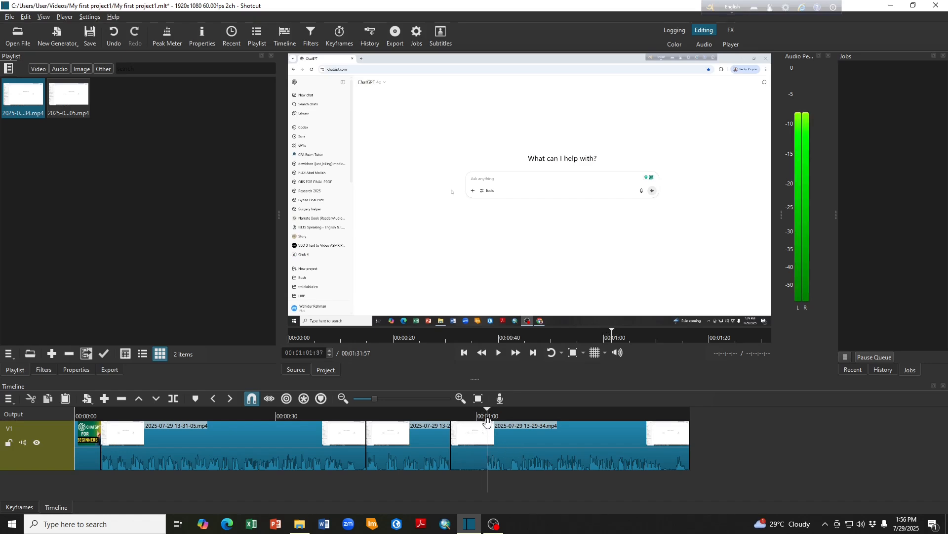
drag(487, 418, 485, 418)
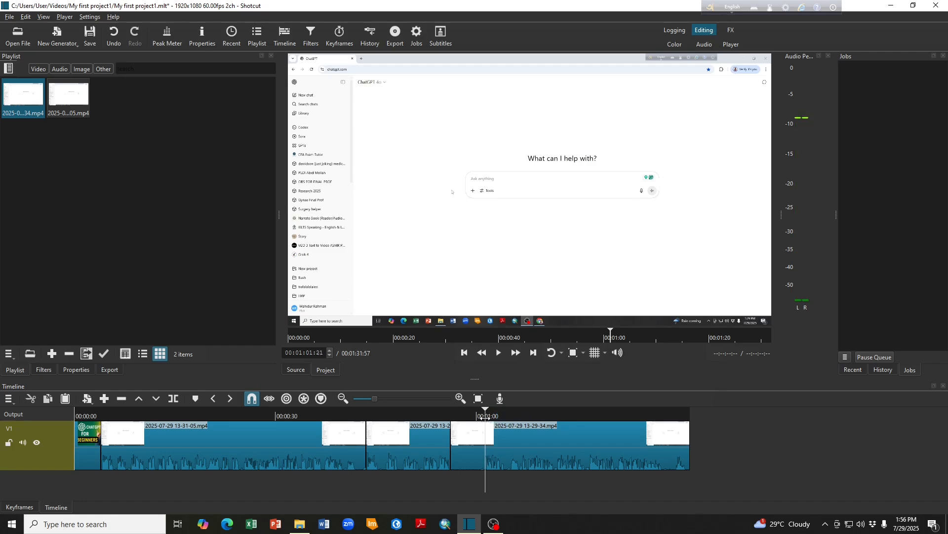
key(s)
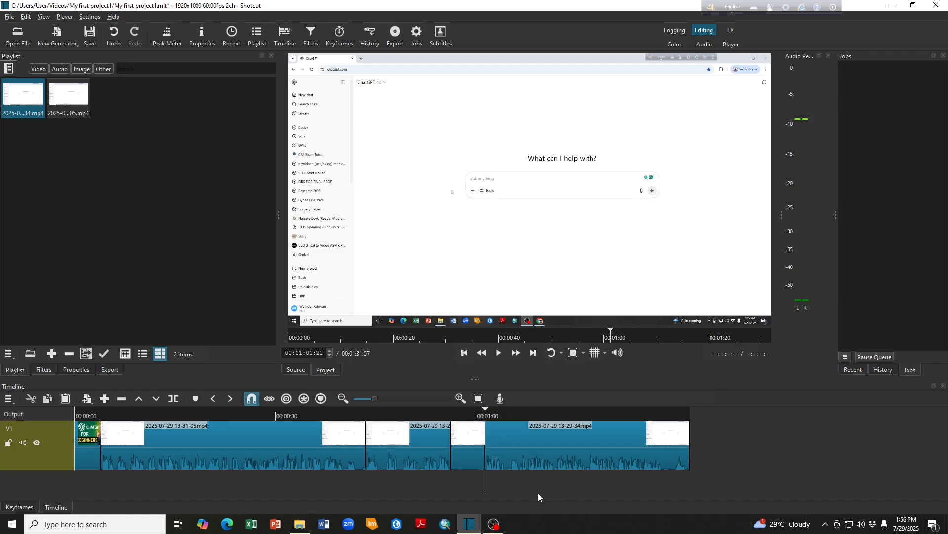
click(463, 457)
right_click(463, 453)
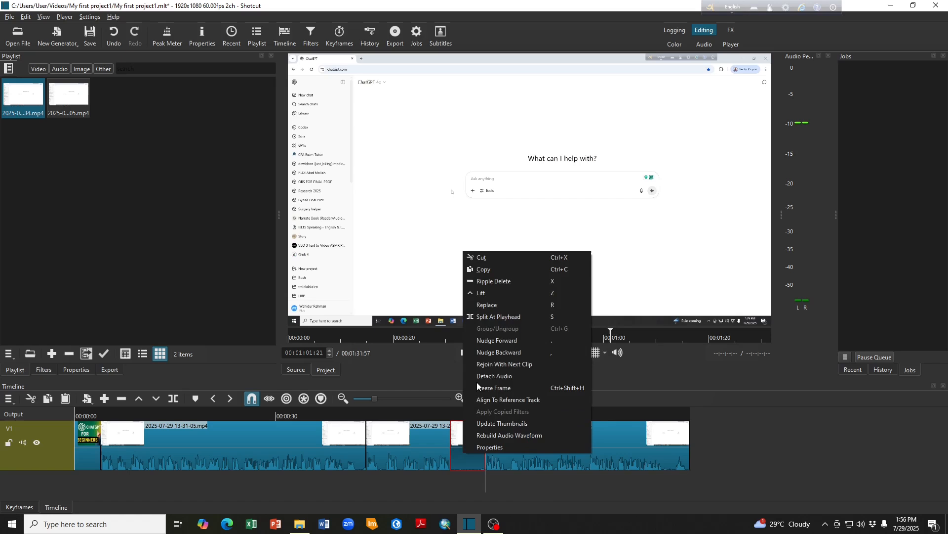
click(500, 282)
- Play the timeline across the cut at 00:00:56:11 to check how the second clip's parts join
click(483, 417)
drag(484, 417, 448, 419)
key(space)
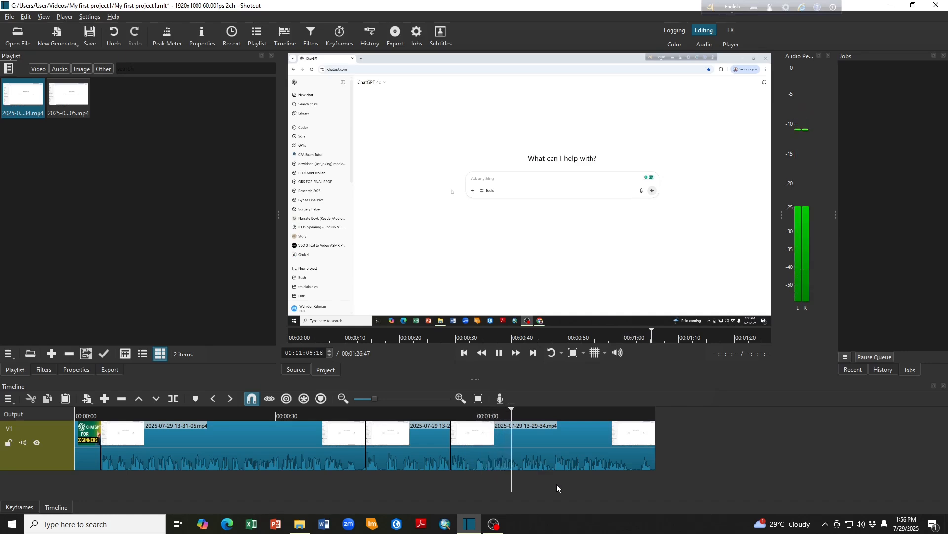
key(space)
- Split the final part of the second clip at 00:01:22:49 and 00:01:24:26, and ripple delete the silent piece between the cuts
drag(529, 419, 628, 423)
key(space)
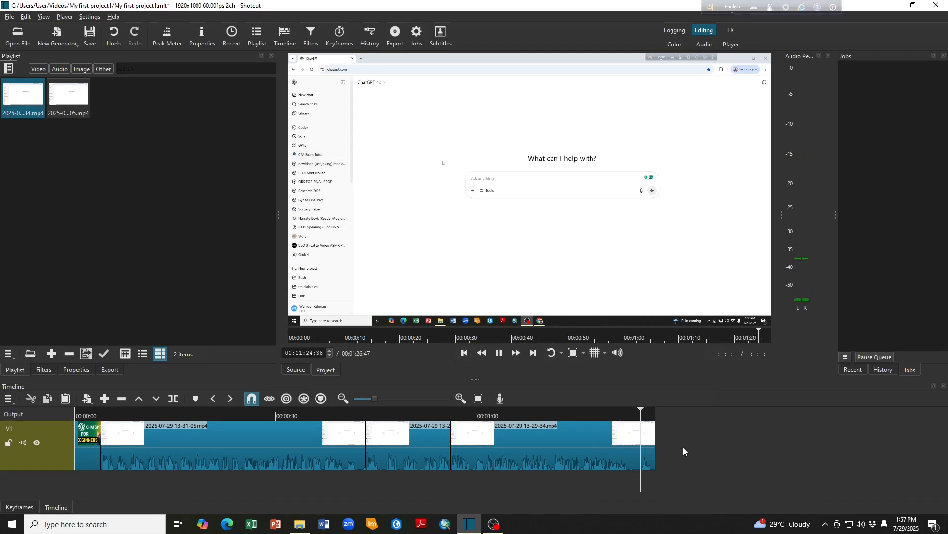
click(634, 418)
drag(634, 418, 629, 419)
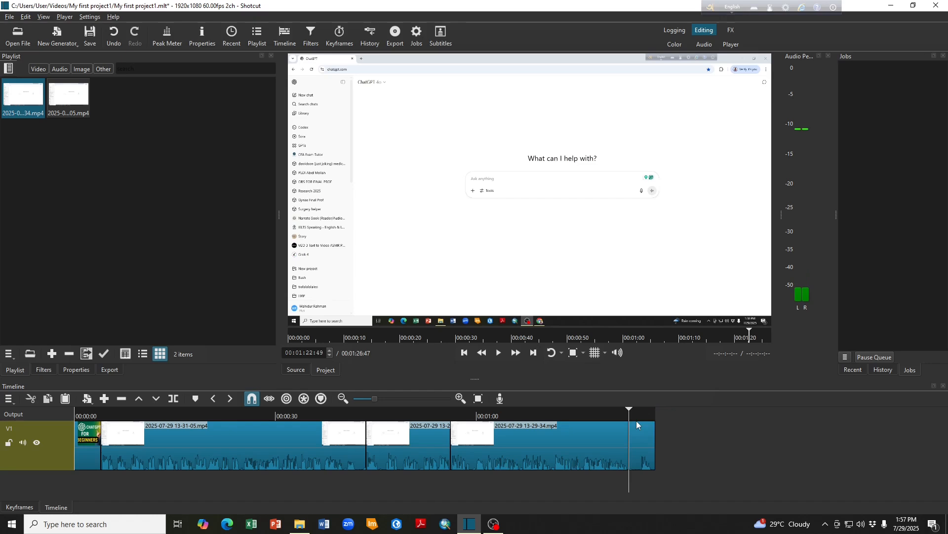
key(space)
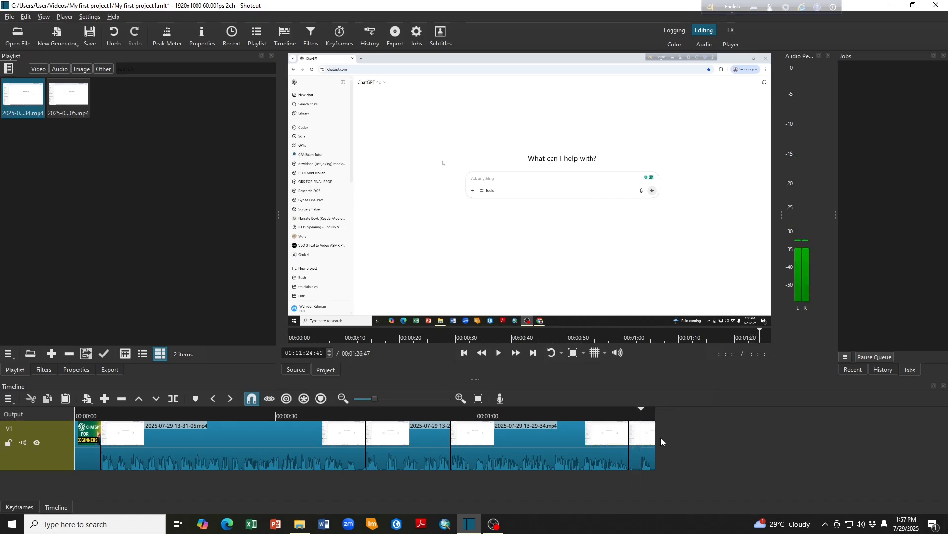
click(640, 419)
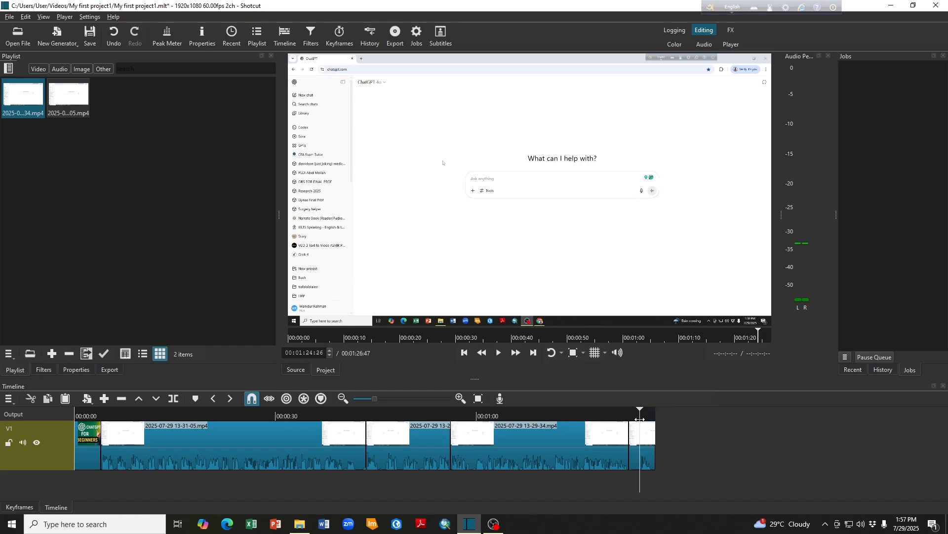
click(635, 455)
right_click(635, 455)
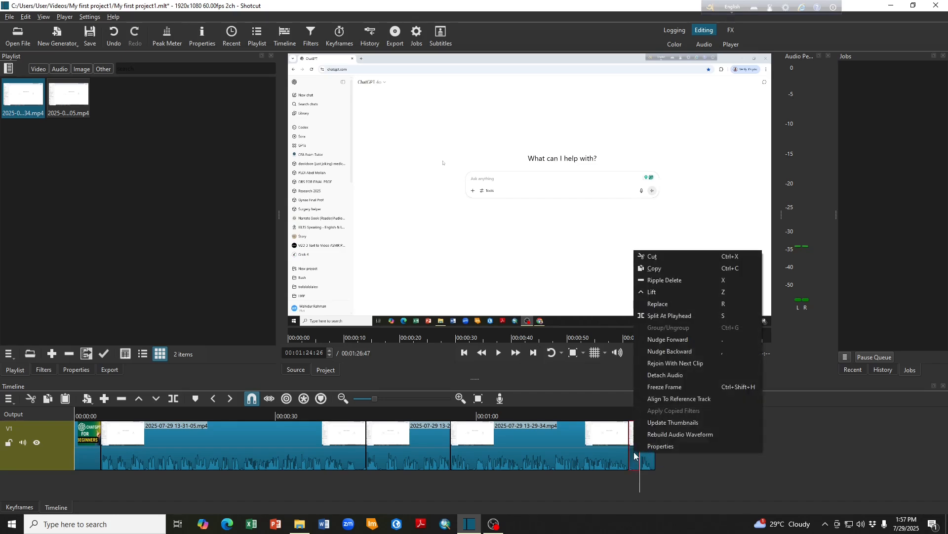
click(669, 284)
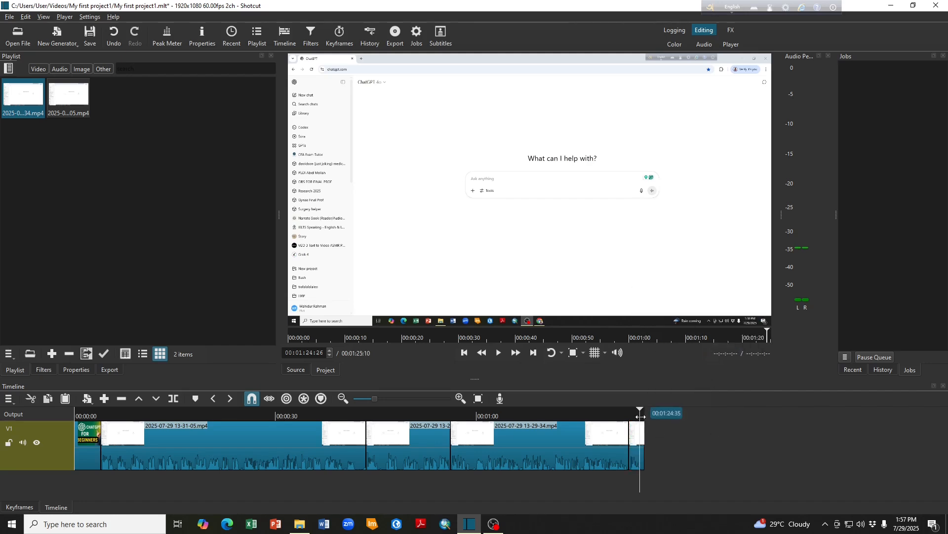
- Return to the title image and play the transition into the first video clip
drag(640, 416, 89, 437)
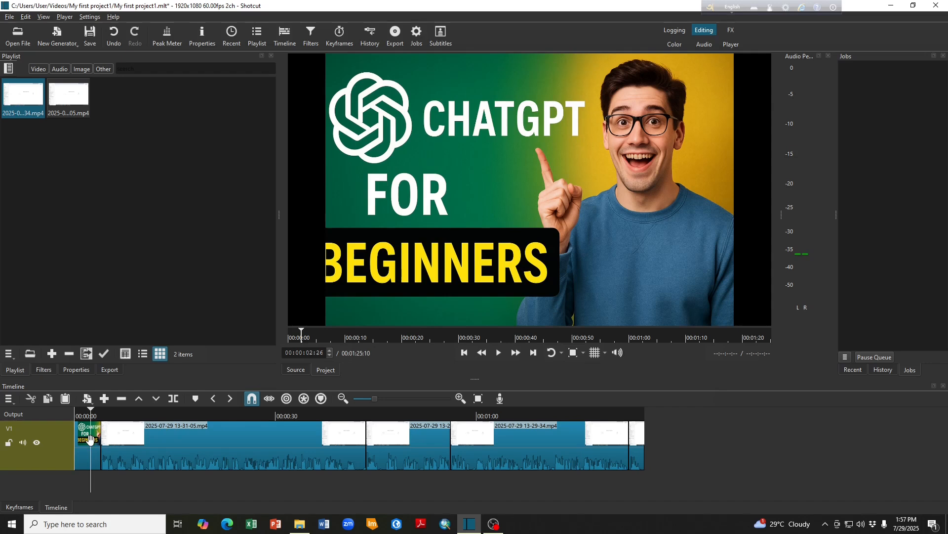
drag(89, 436, 159, 438)
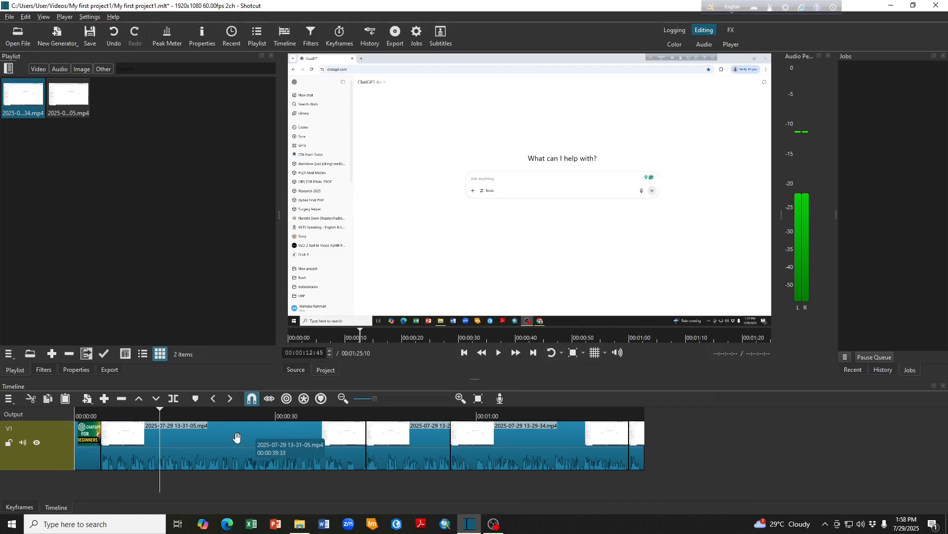
drag(137, 420, 93, 419)
key(space)
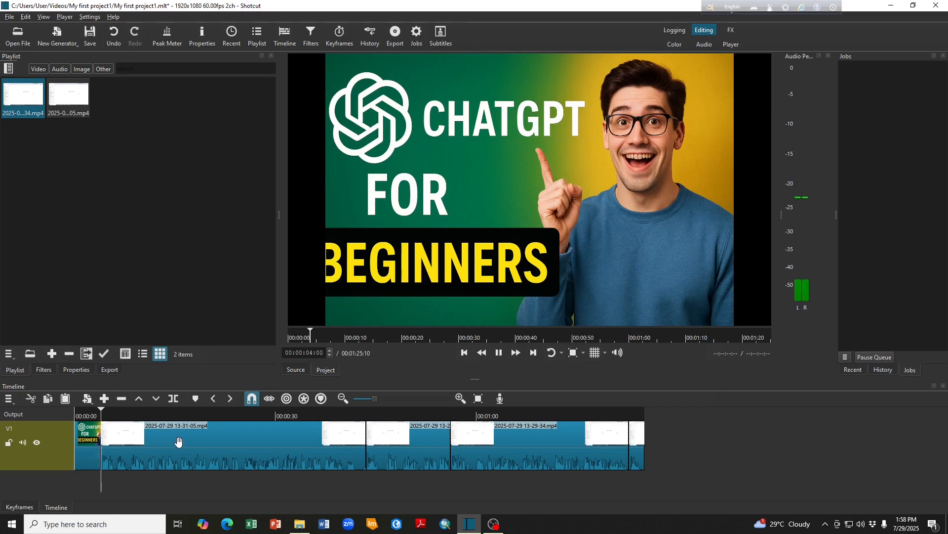
key(space)
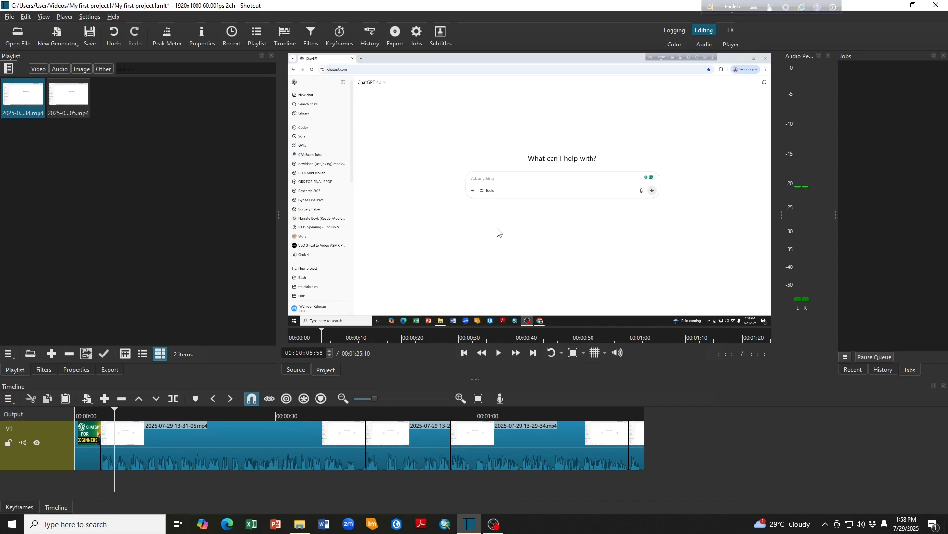
- Continue playback through the first video clip and split it at 00:00:17:32
key(space)
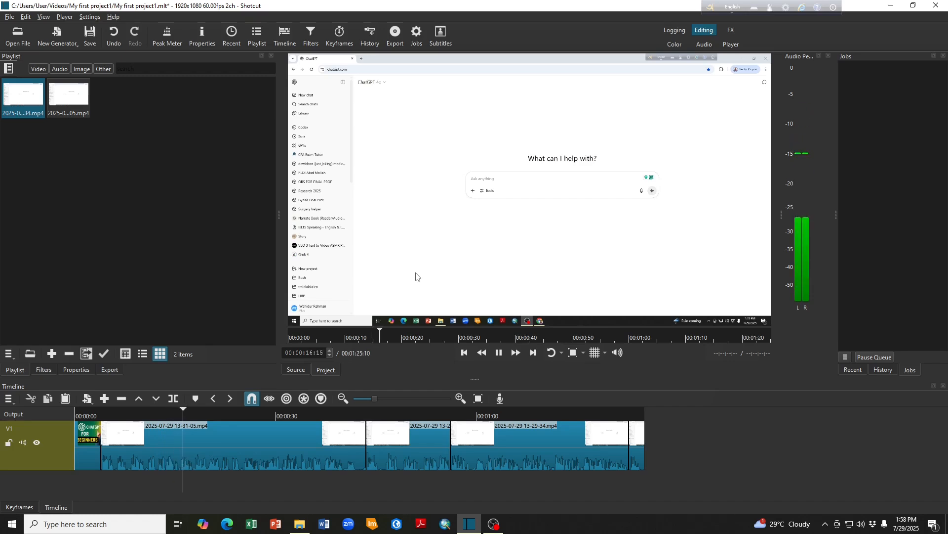
key(space)
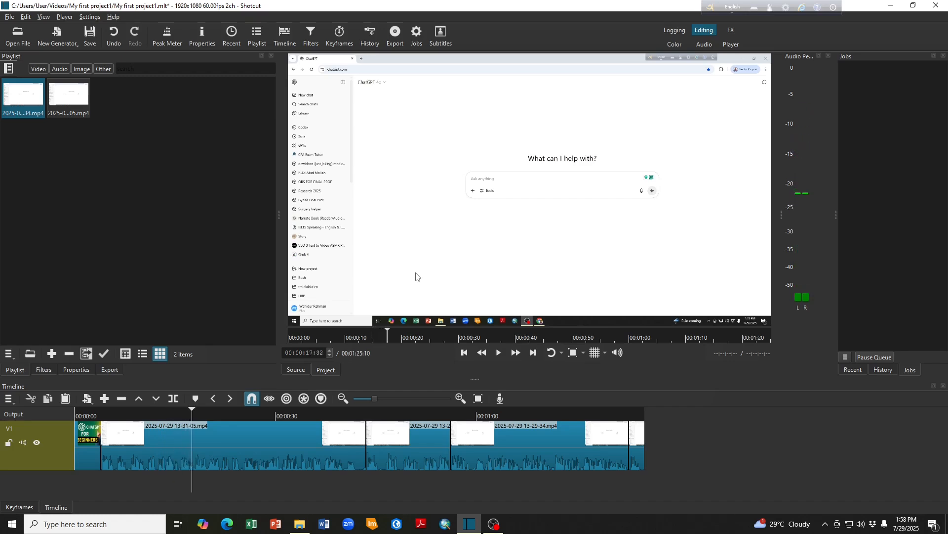
key(s)
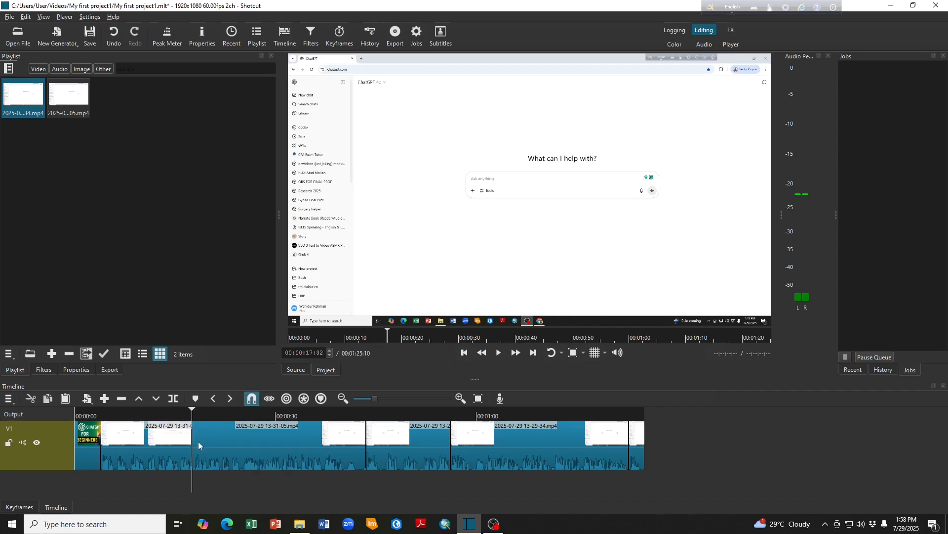
- Add the Text: Simple filter to the first video clip's part before the new cut
click(157, 454)
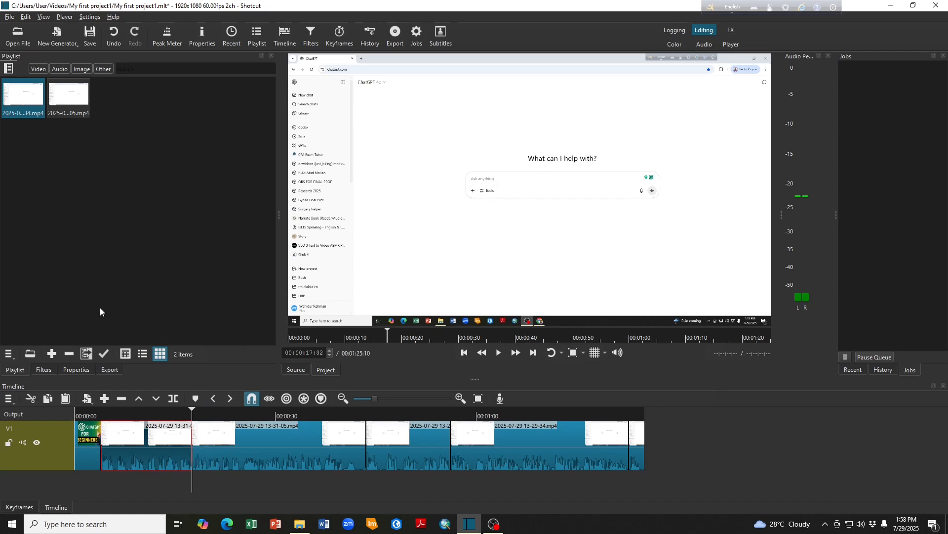
click(44, 370)
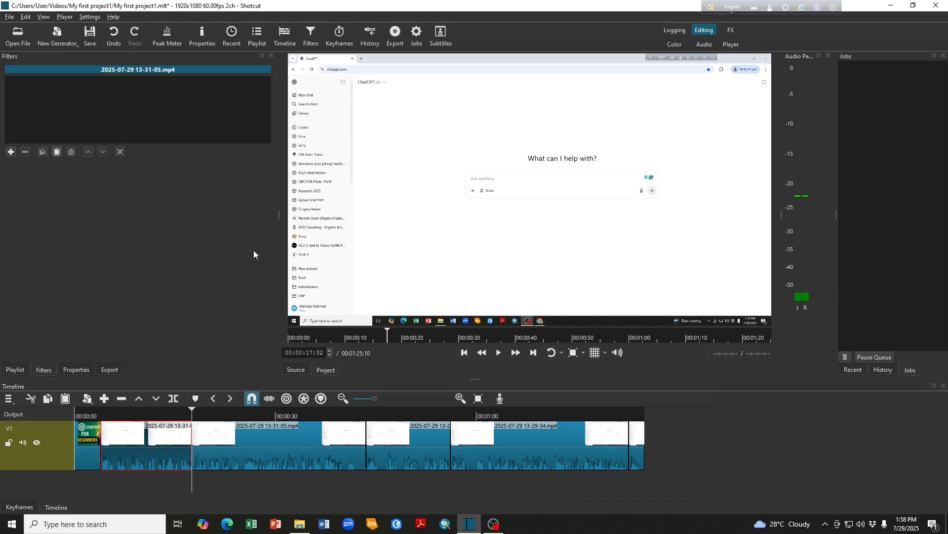
click(10, 153)
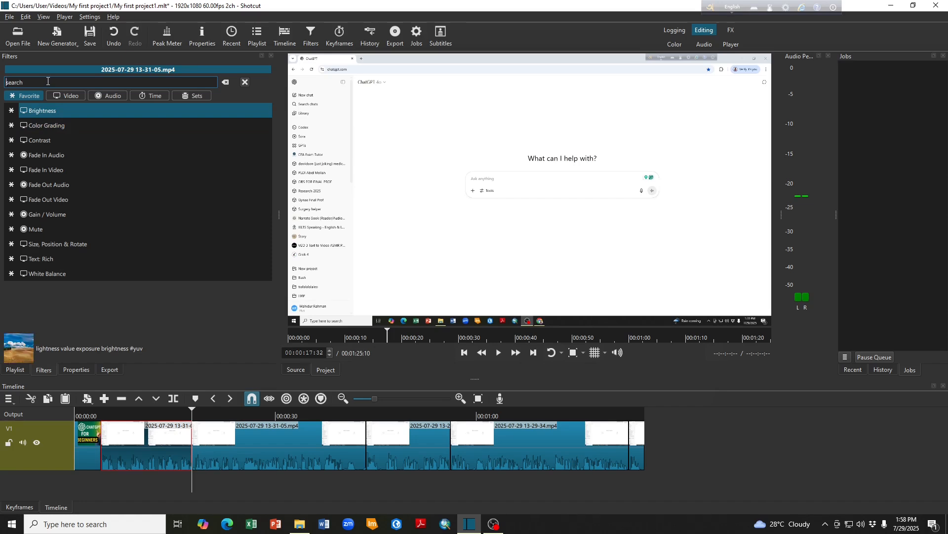
text(Text)
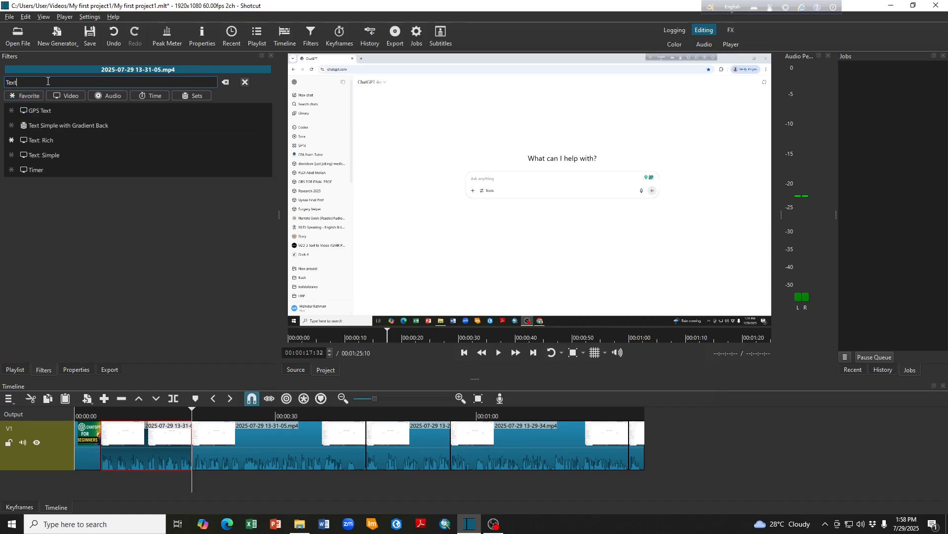
click(51, 157)
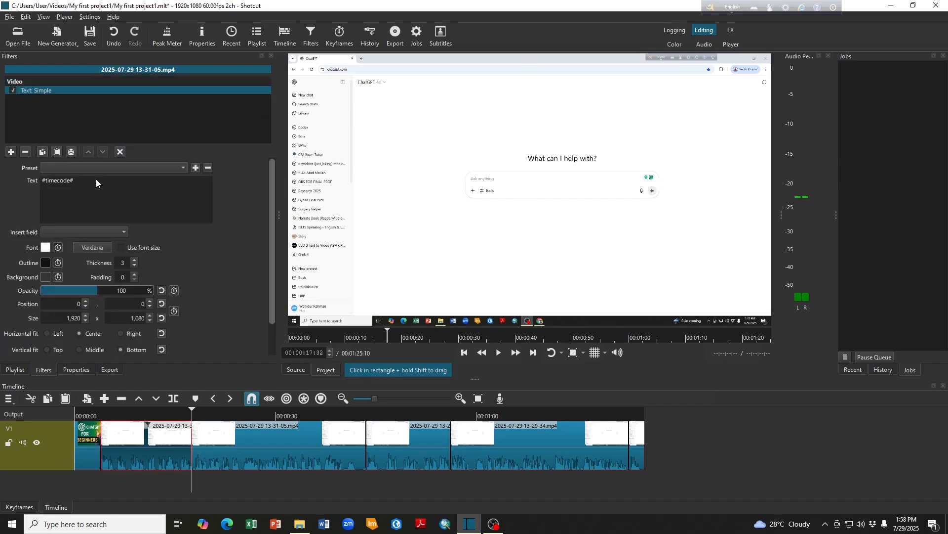
- Replace the filter's placeholder text with "CHATGPT" and apply the Slide In From Bottom preset, previewing the clip at 00:00:09:35
drag(88, 178, 32, 182)
text(C)
text(HA)
text(Tgp)
text(PT)
drag(188, 423, 138, 422)
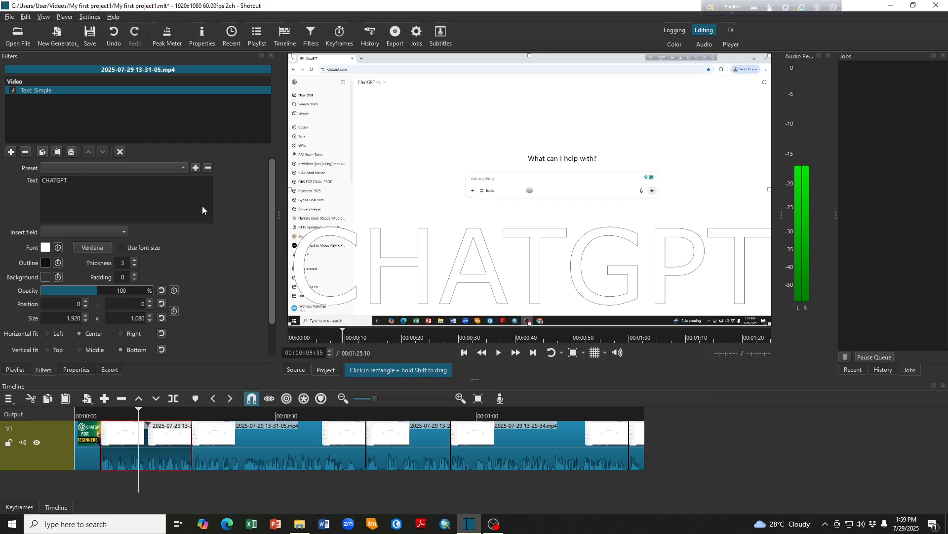
click(183, 167)
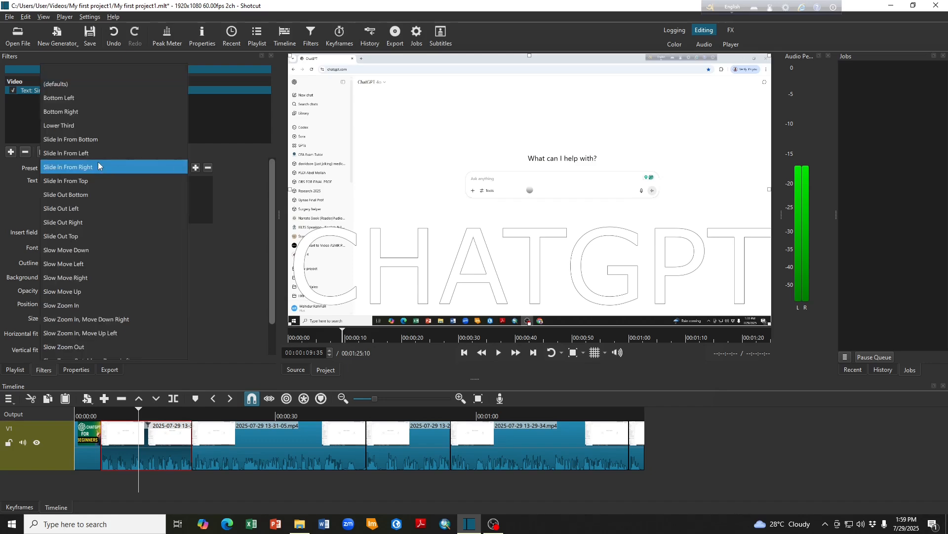
click(87, 140)
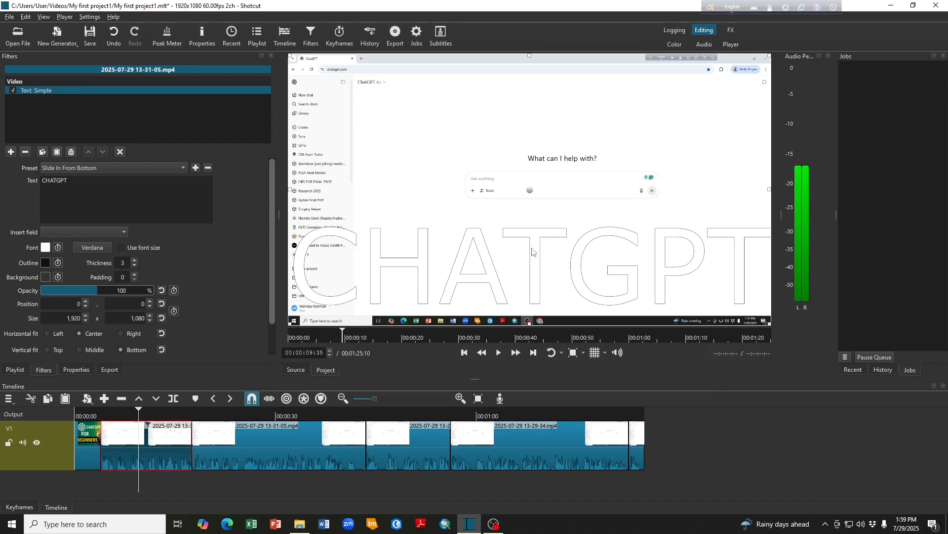
- Resize the text box to about 1,889 x 441 and move it to about position 10, 71 near the top of the frame
drag(291, 55, 443, 206)
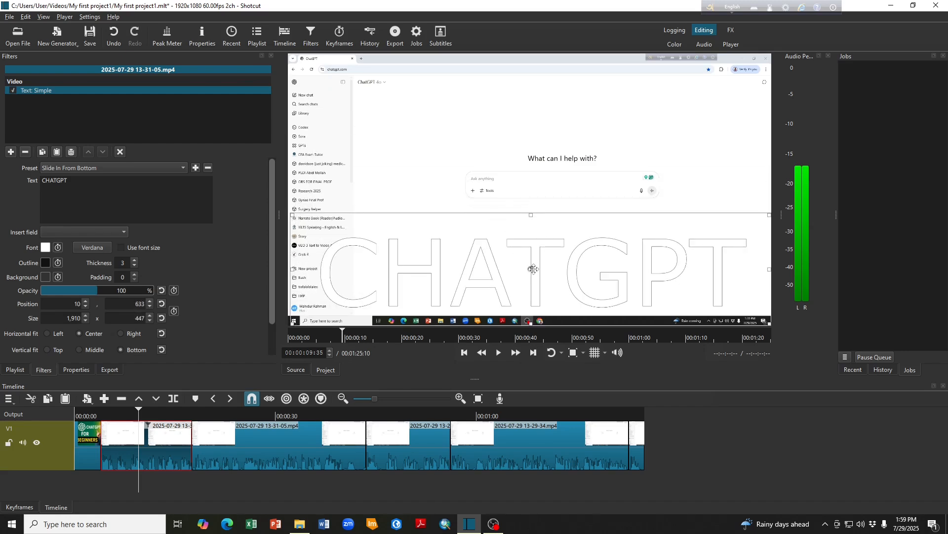
drag(534, 268, 534, 125)
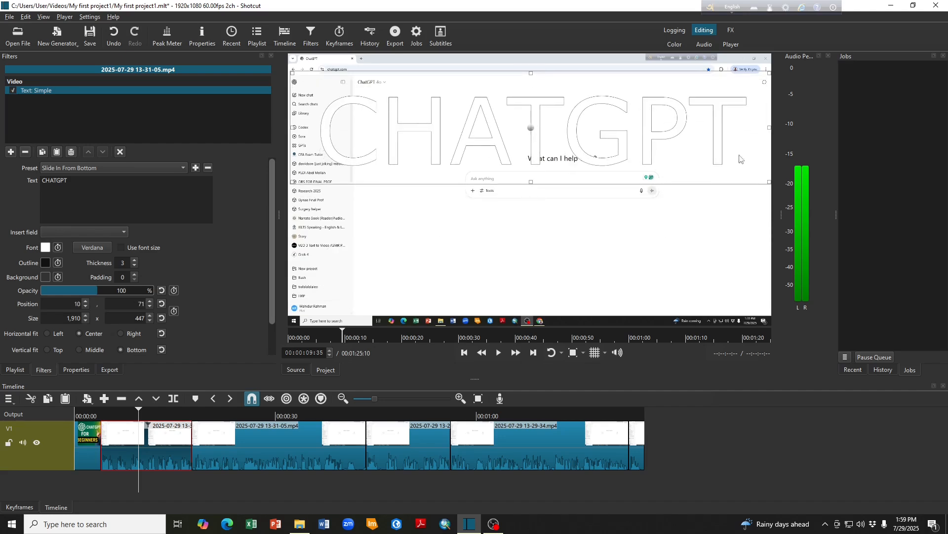
drag(770, 181, 764, 181)
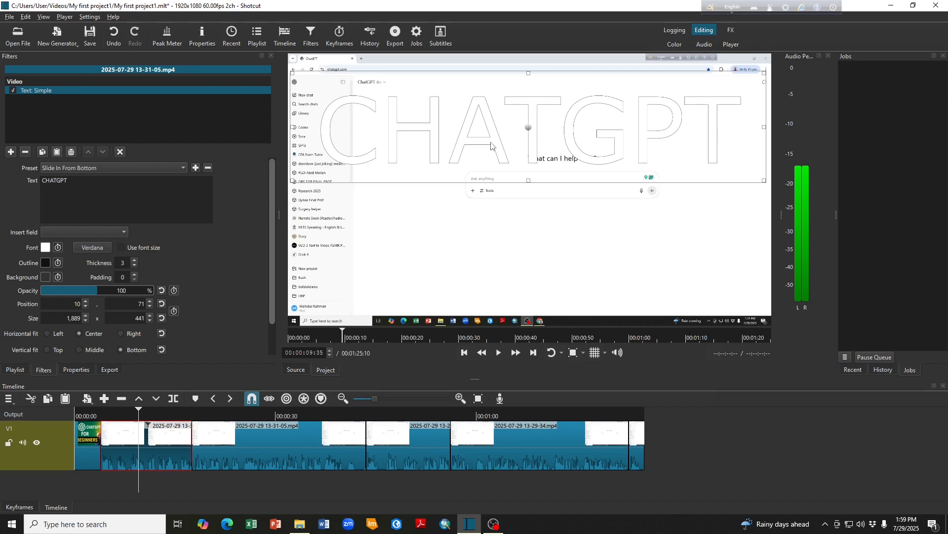
- Set the CHATGPT text's font color to red (#ff0000)
click(45, 248)
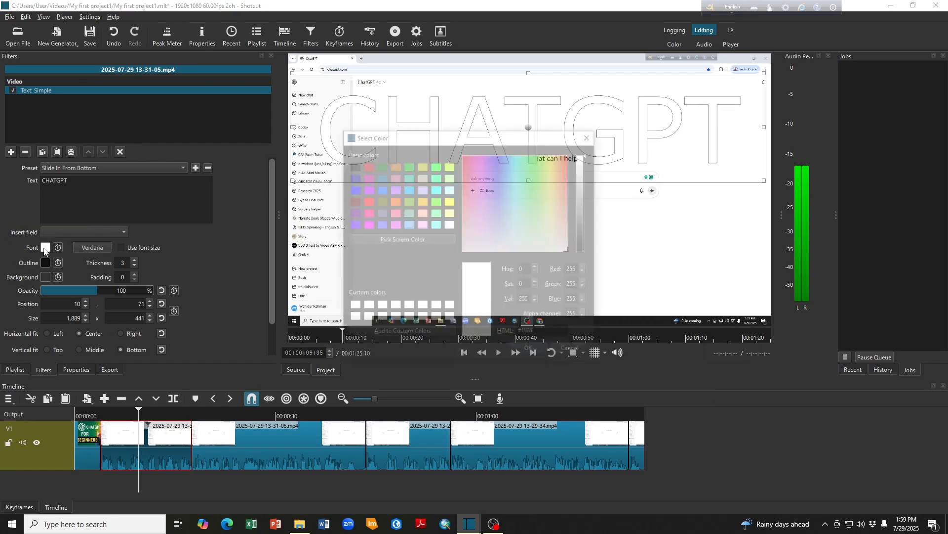
click(366, 202)
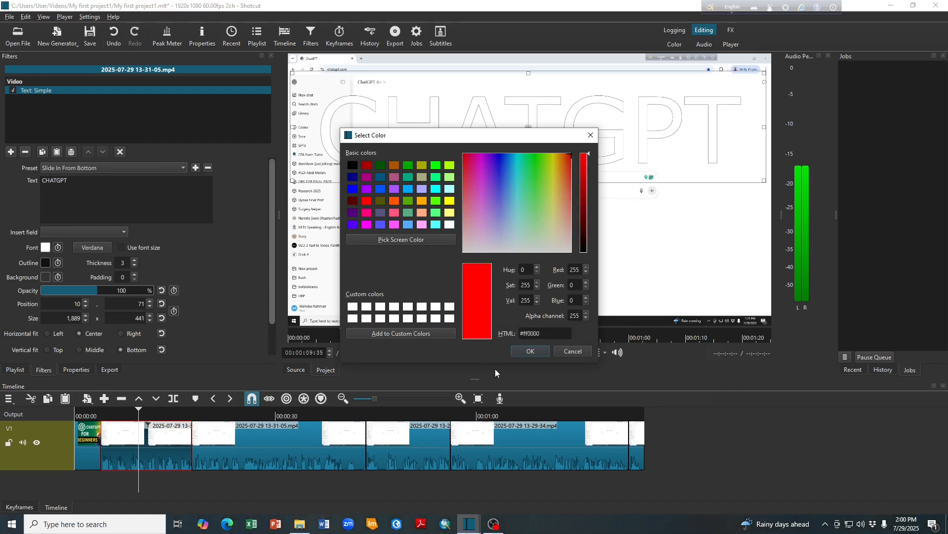
click(530, 351)
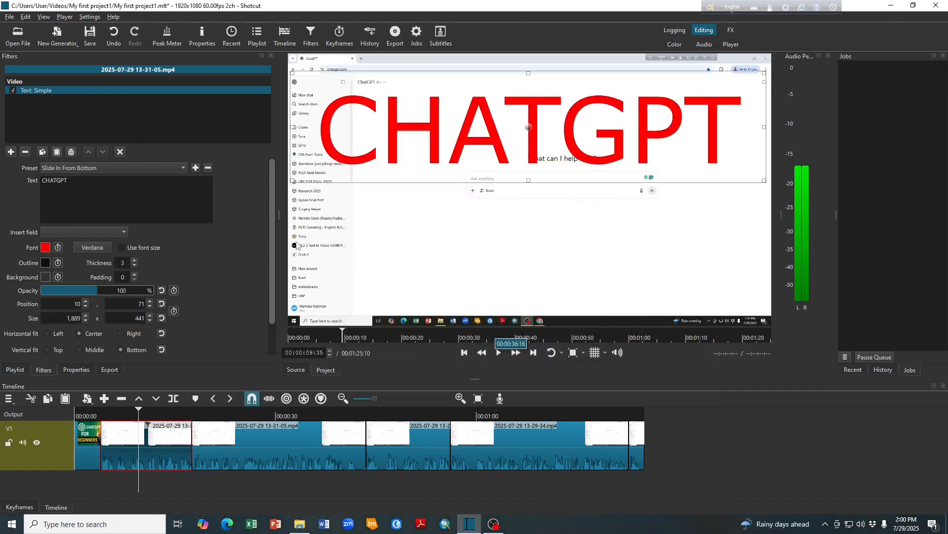
- Change the CHATGPT text's font to Arial in the regular style
click(97, 249)
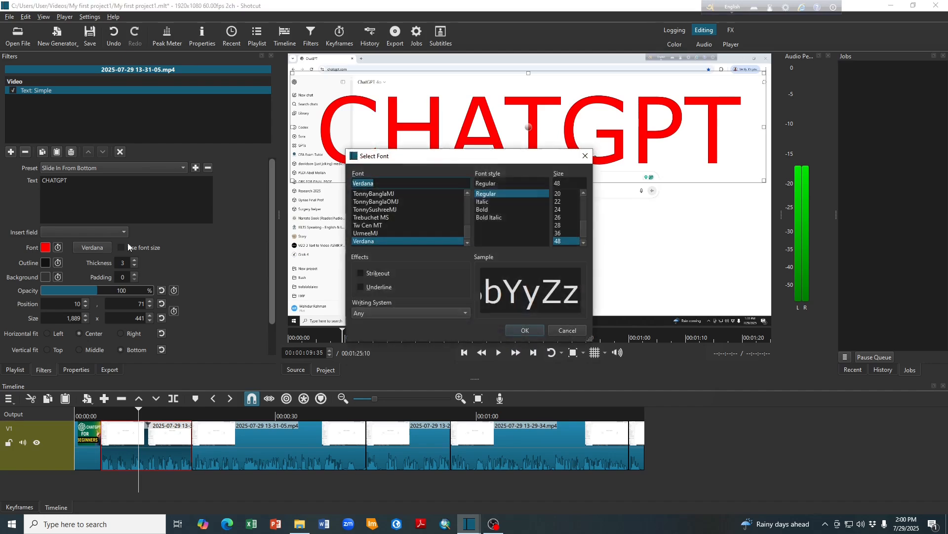
drag(467, 233, 468, 201)
click(358, 226)
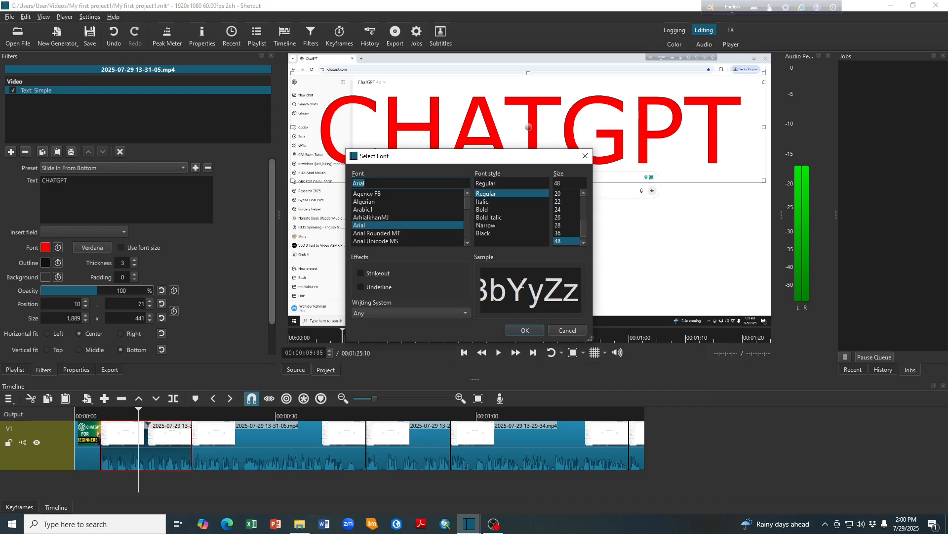
click(525, 330)
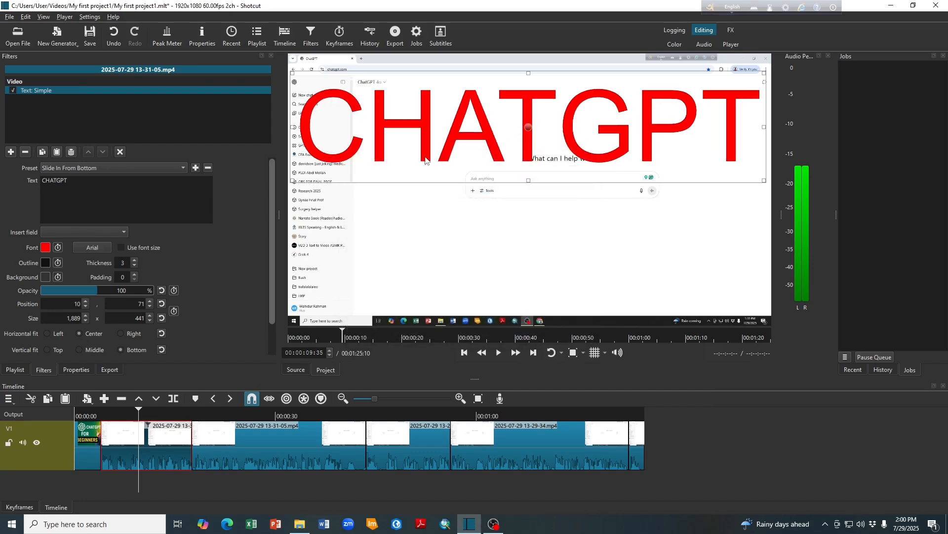
- Give the CHATGPT text a yellow background and adjust its box to about 1,902 x 447 at position 6, 69
click(45, 276)
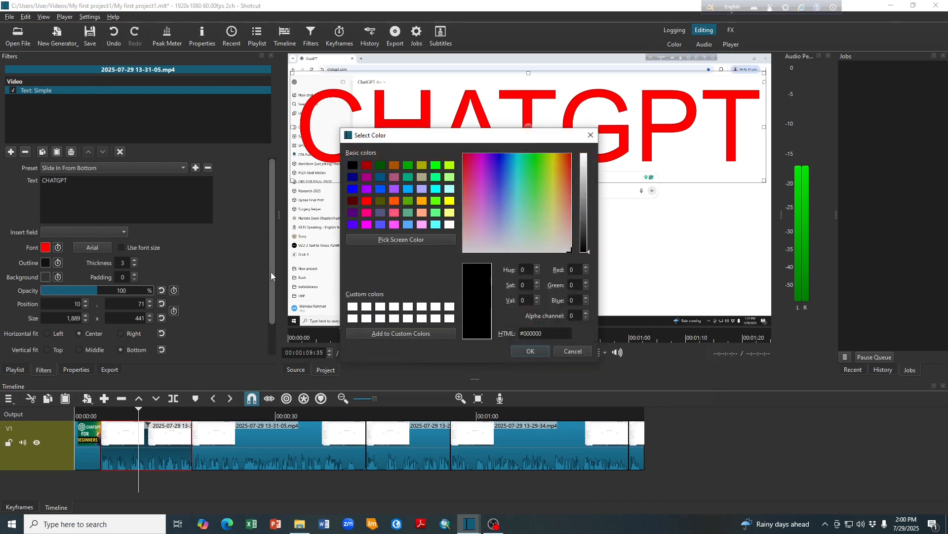
click(449, 201)
click(532, 350)
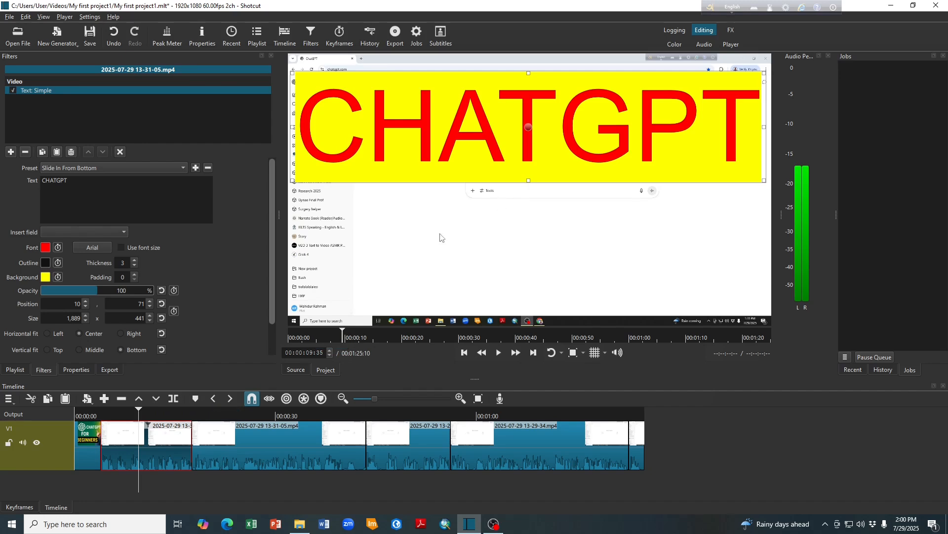
drag(528, 129, 536, 130)
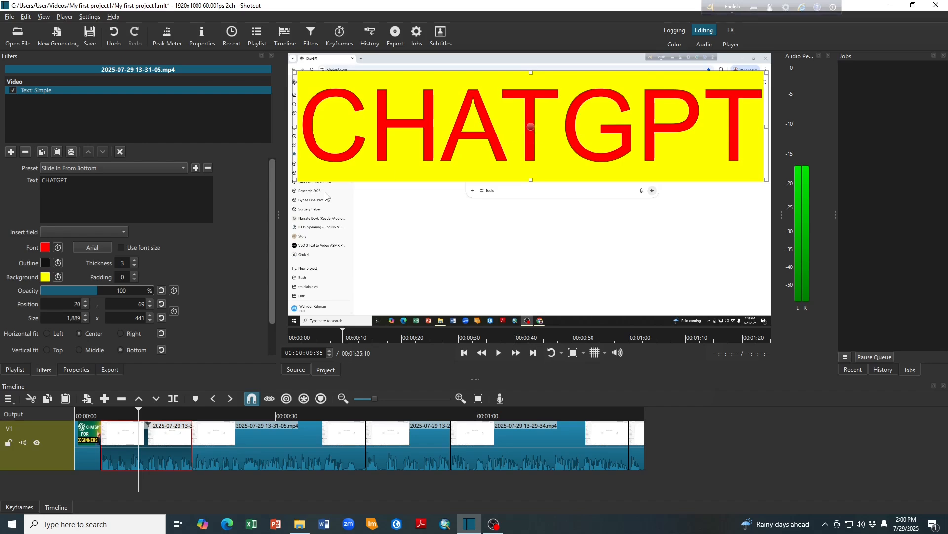
drag(294, 180, 286, 185)
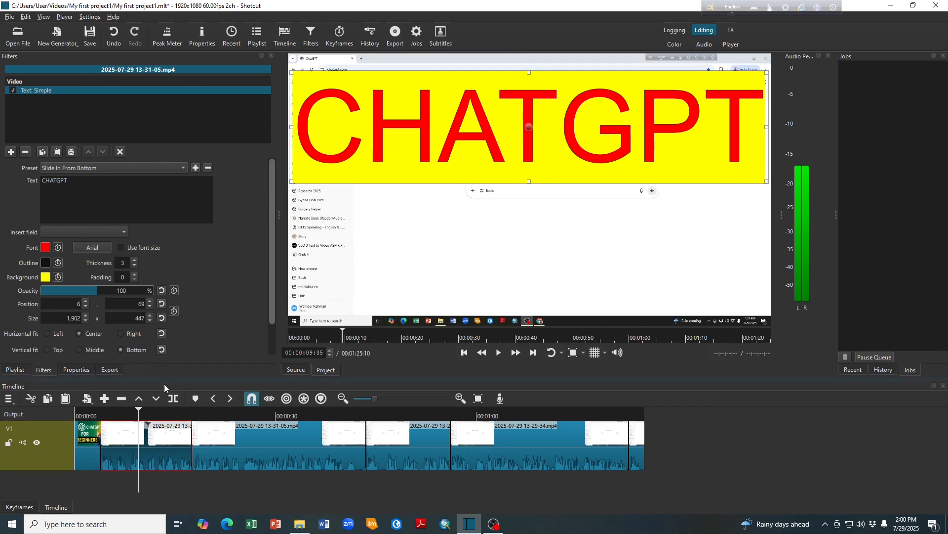
- Play back the timeline from the end of the title image to review the CHATGPT overlay's slide-in and its end
drag(139, 413, 92, 418)
key(space)
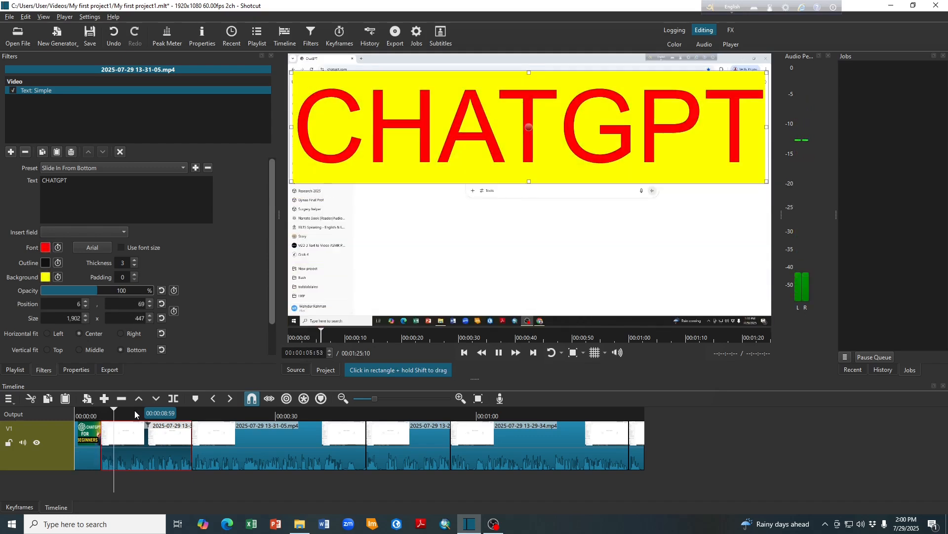
key(space)
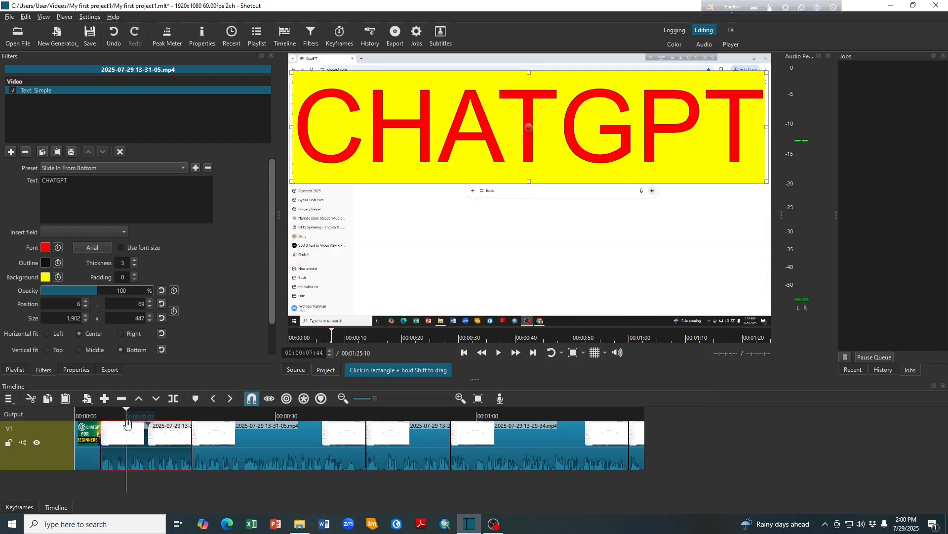
click(96, 415)
key(space)
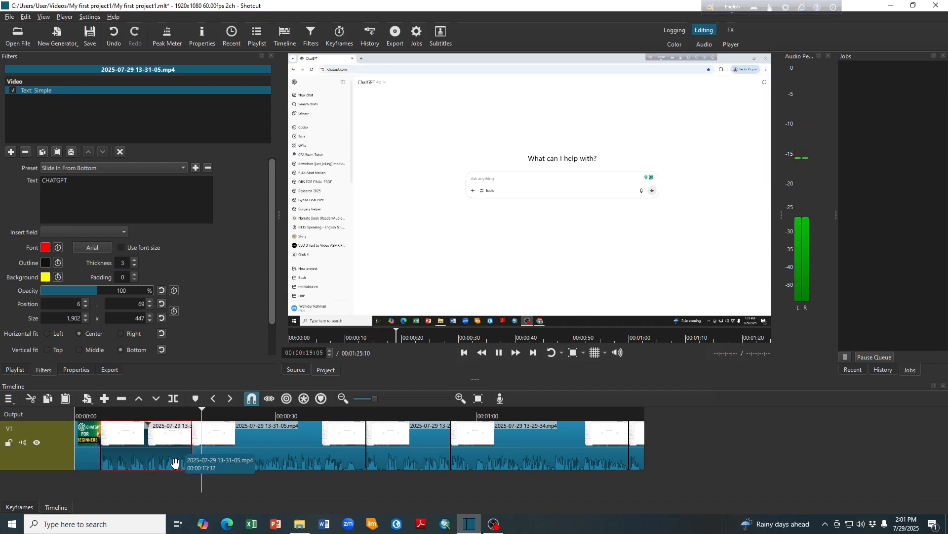
click(103, 479)
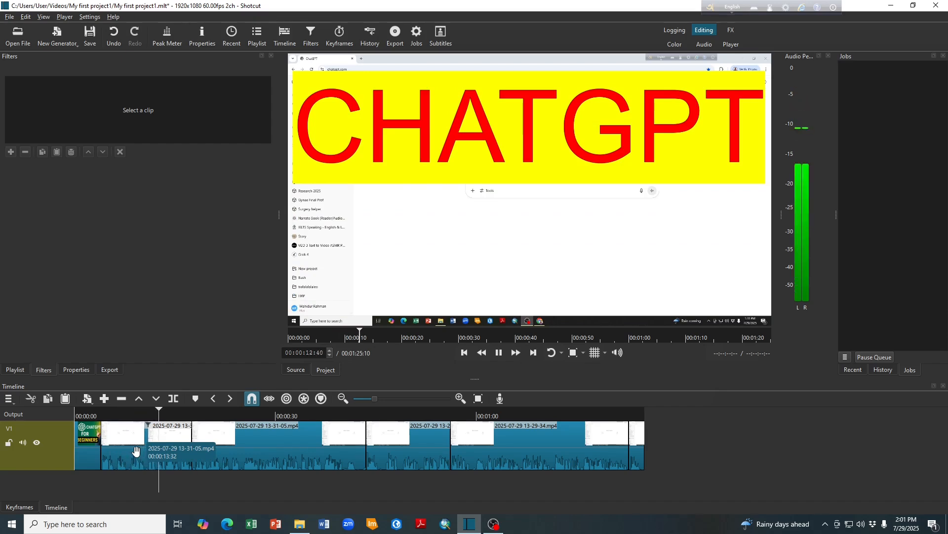
key(space)
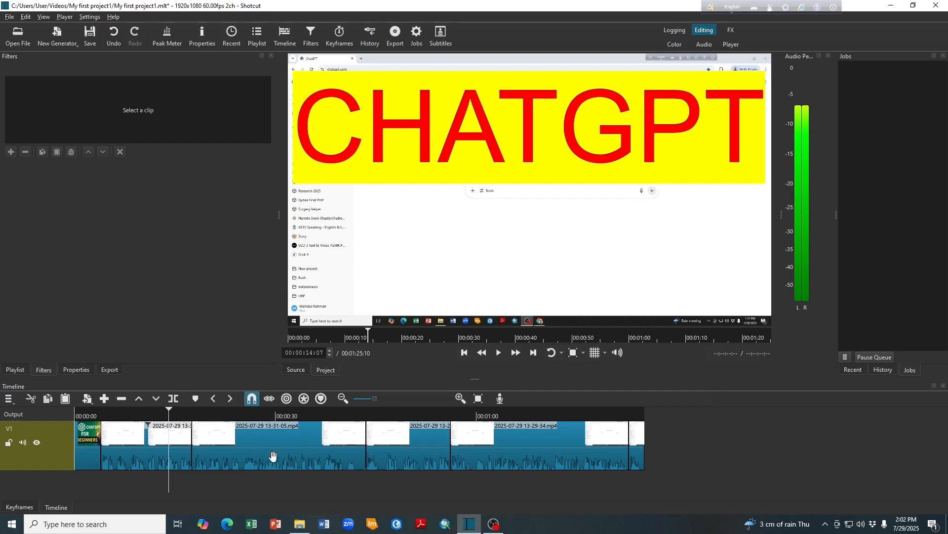
click(273, 460)
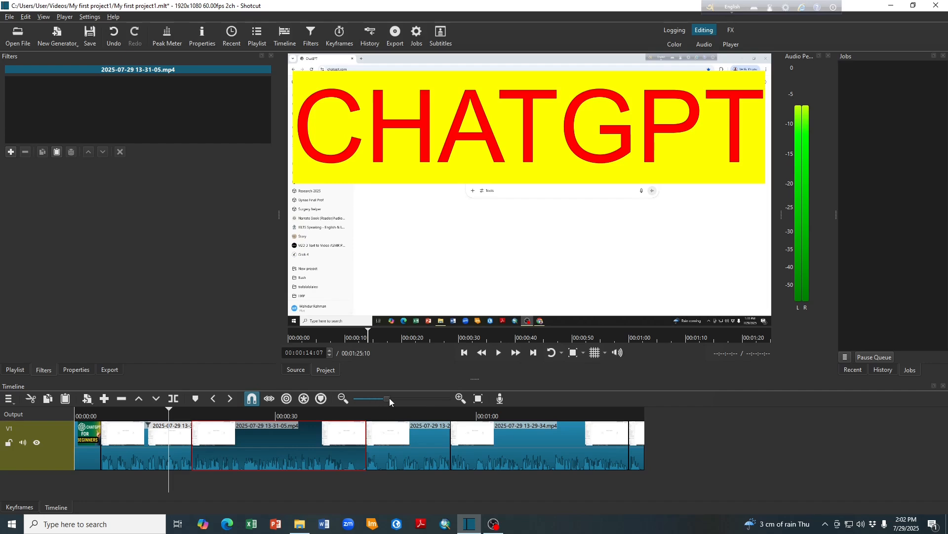
drag(389, 398, 394, 398)
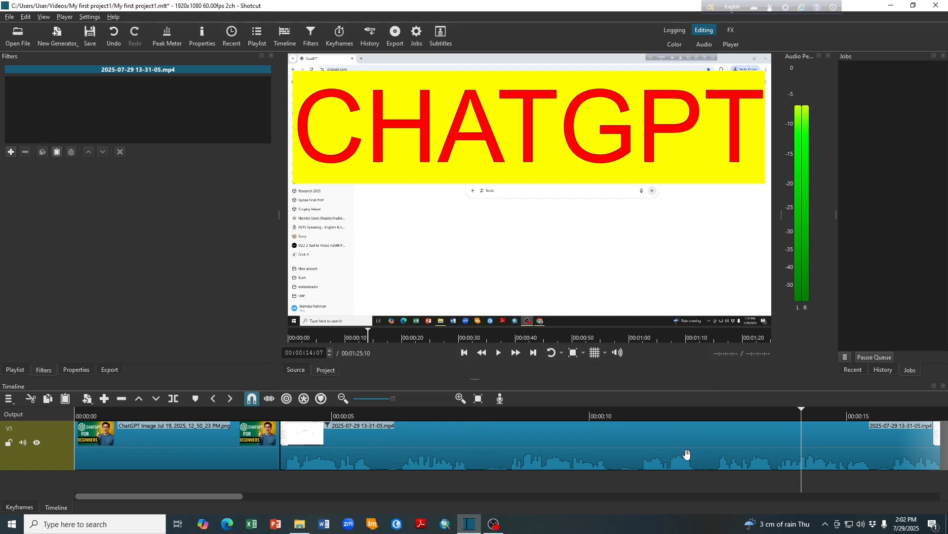
drag(394, 399, 399, 399)
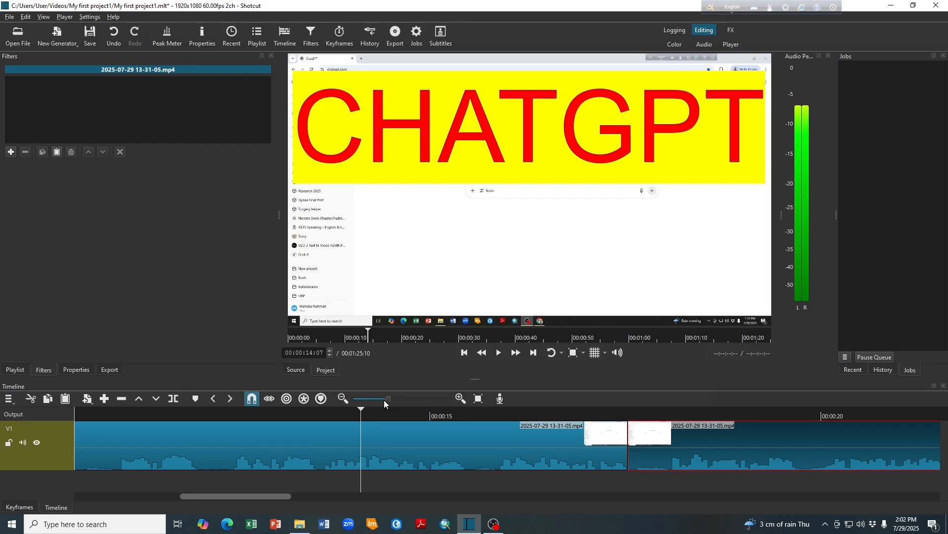
drag(366, 399, 375, 399)
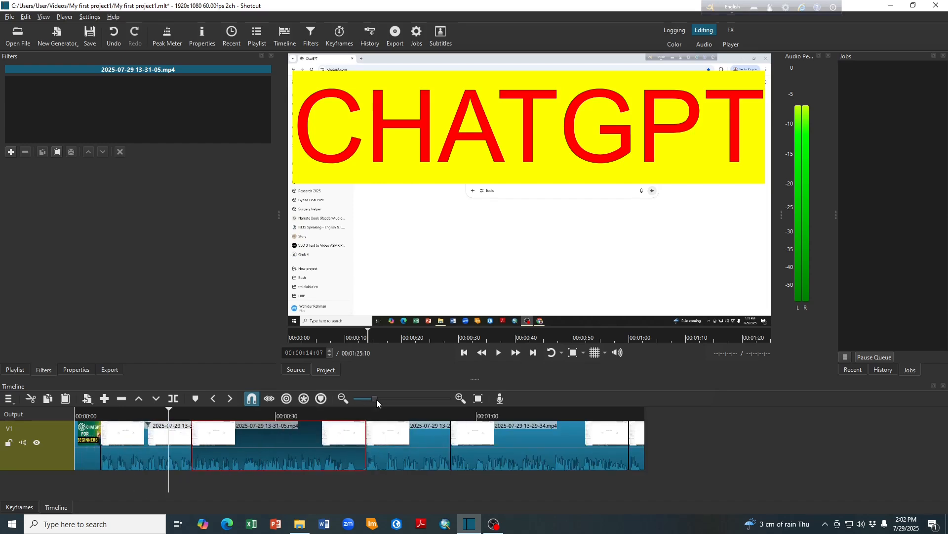
drag(377, 399, 375, 399)
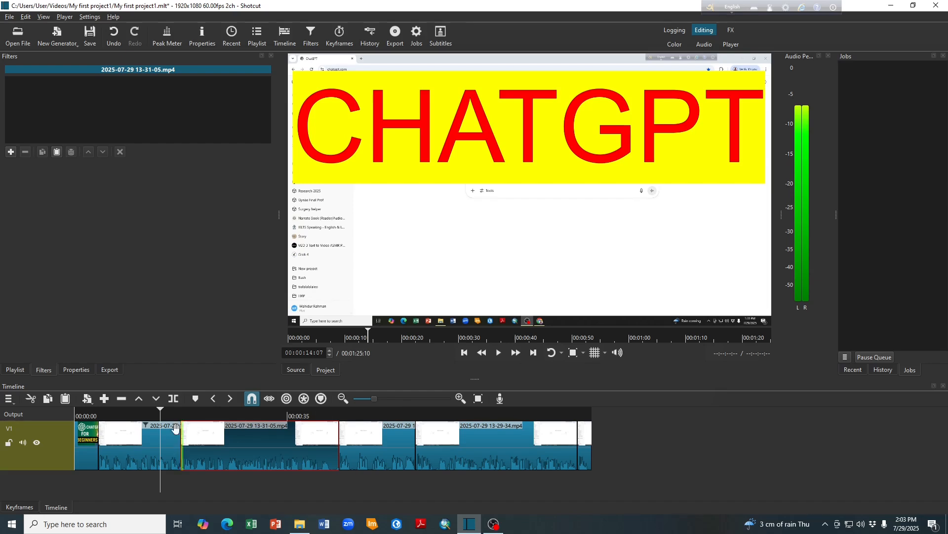
- Add a fade-in at the start and a fade-out at the end of the video clip carrying the CHATGPT text
drag(162, 411, 97, 422)
click(113, 428)
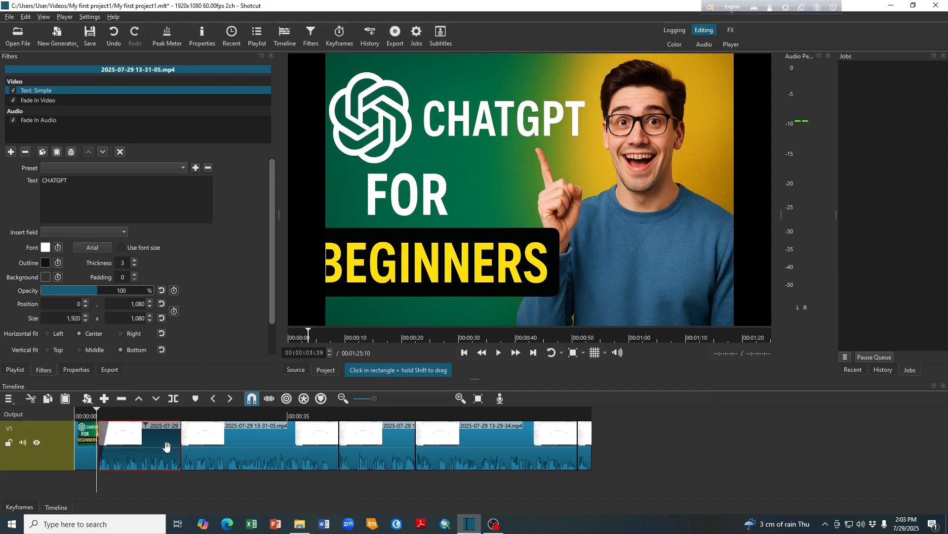
drag(179, 425, 165, 428)
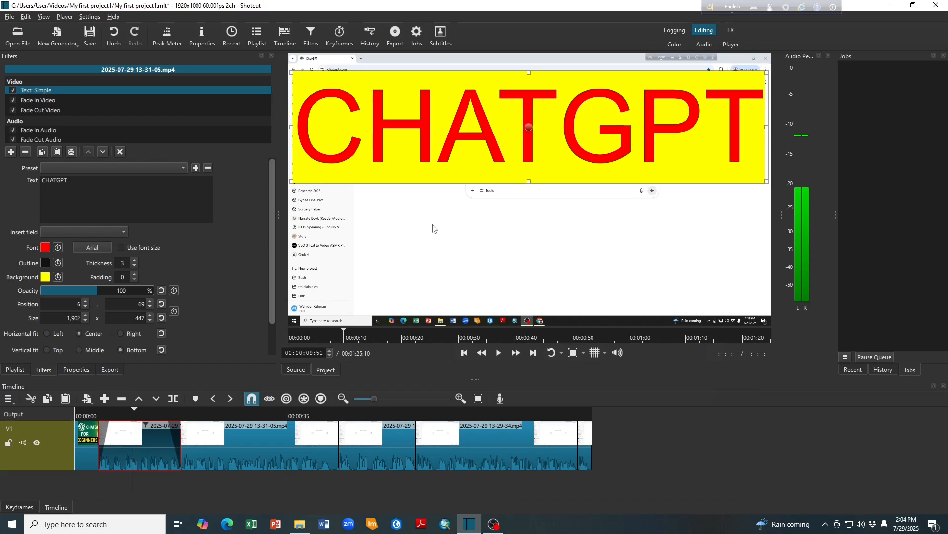
- Export the timeline with the default settings as the mp4 file "My first project1" in the Videos folder
click(109, 370)
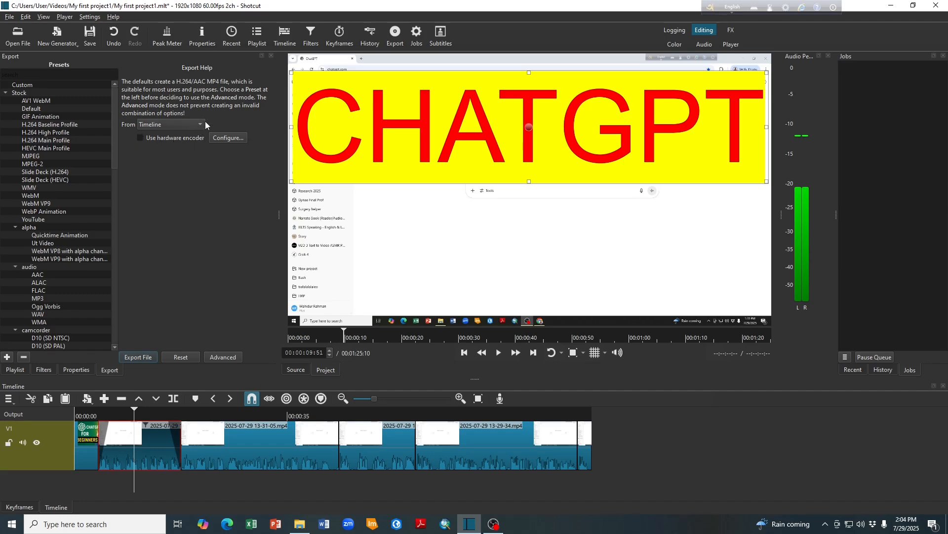
click(138, 357)
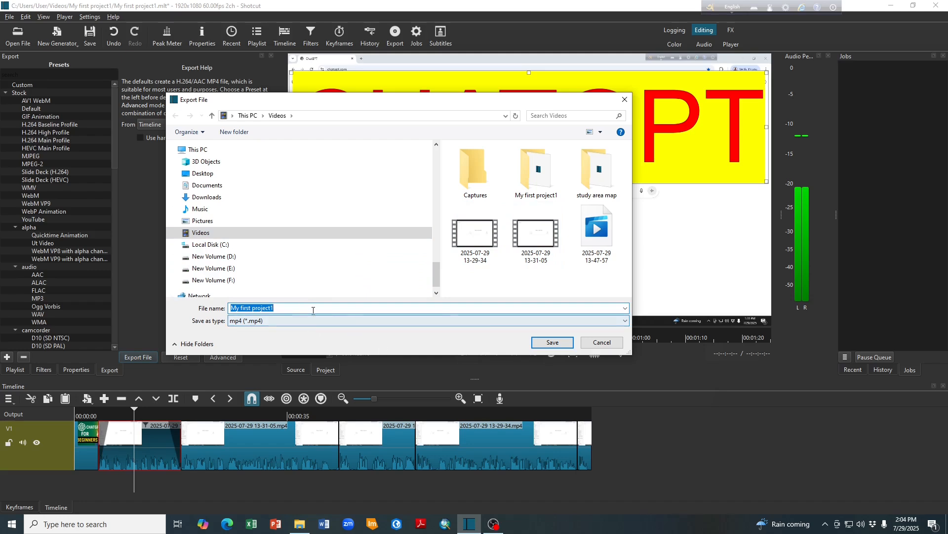
click(551, 343)
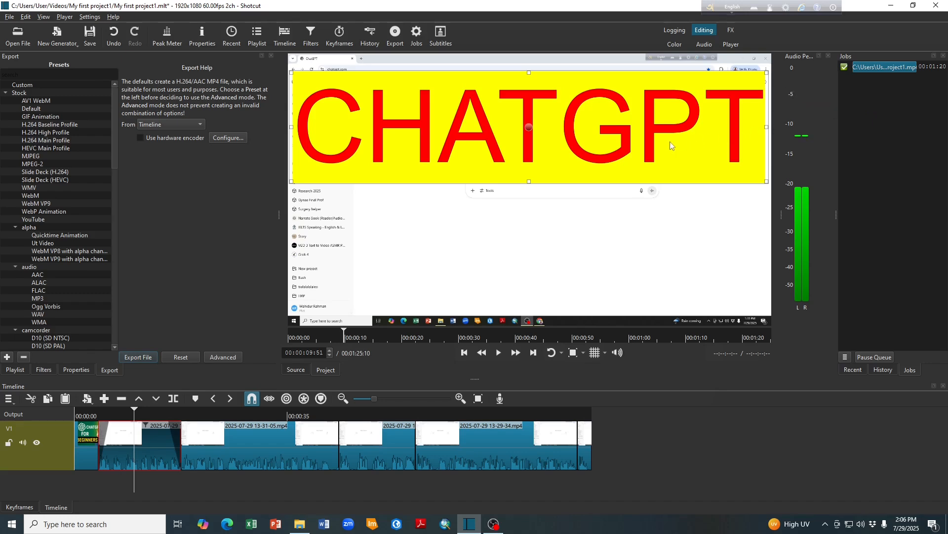
- Minimize Shotcut, review the exported video in the media player, and leave full-screen playback
click(470, 524)
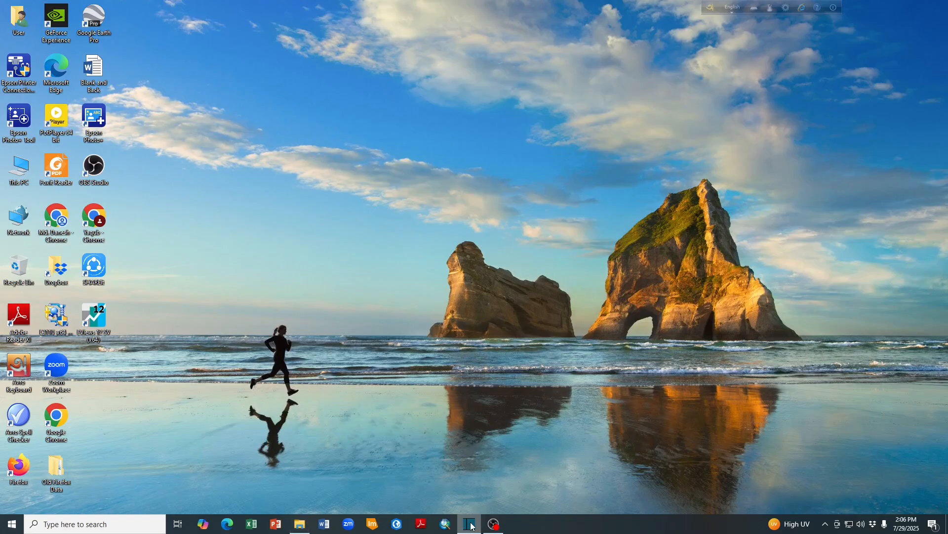
click(470, 525)
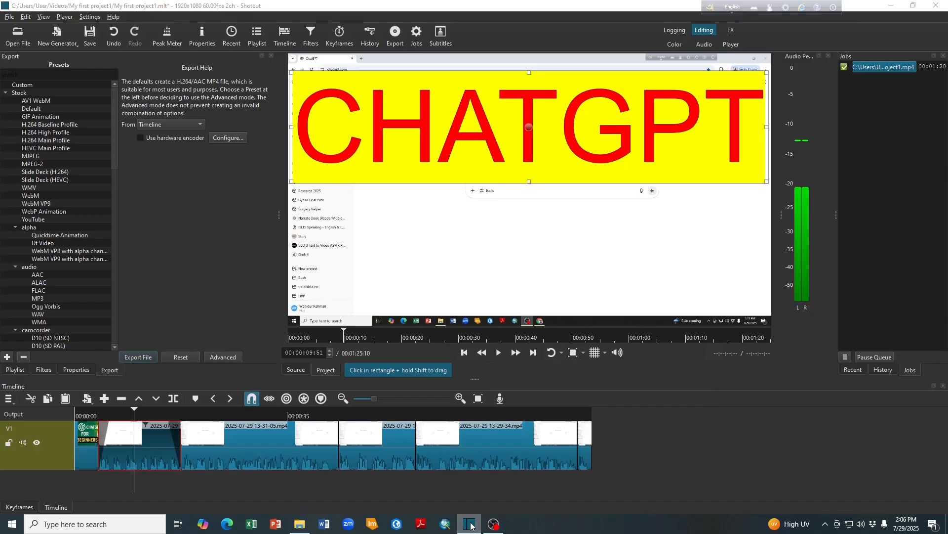
click(471, 525)
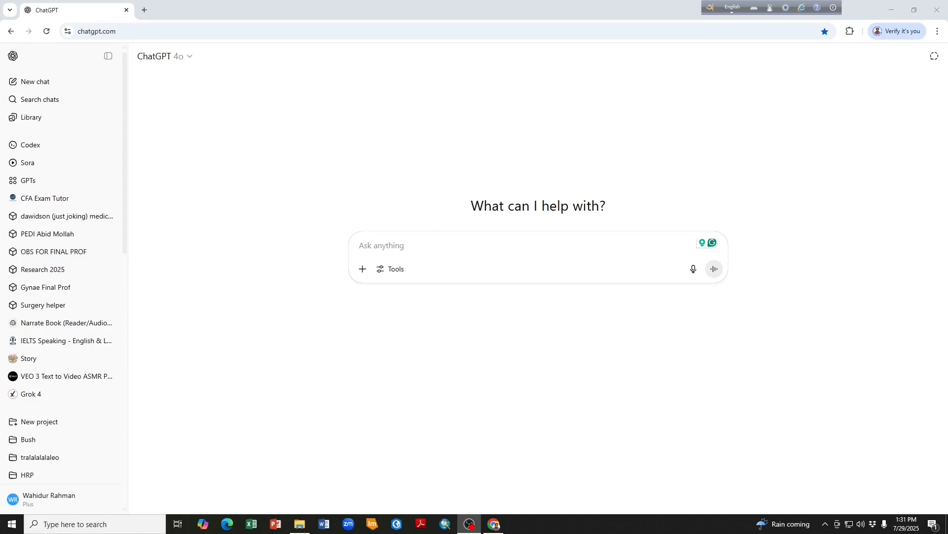
mouse_move(338, 273)
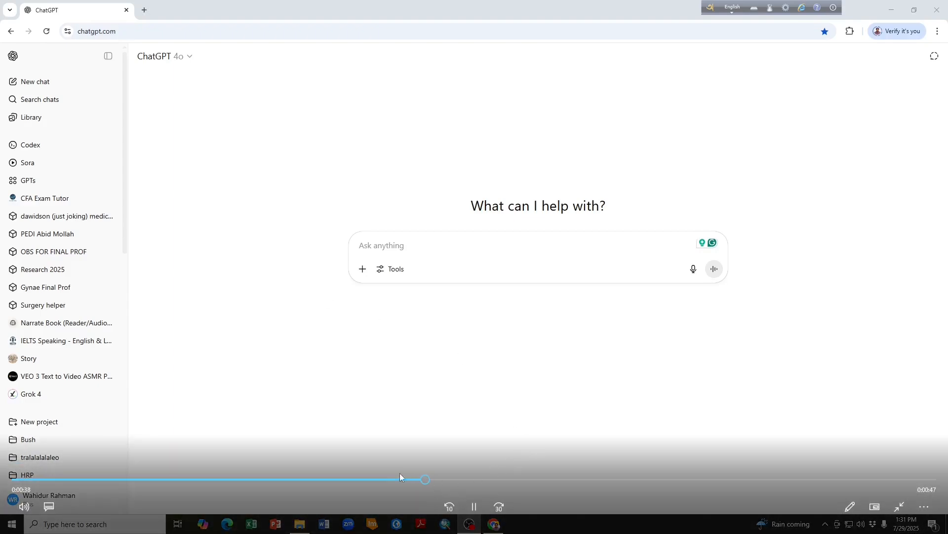
key(Escape)
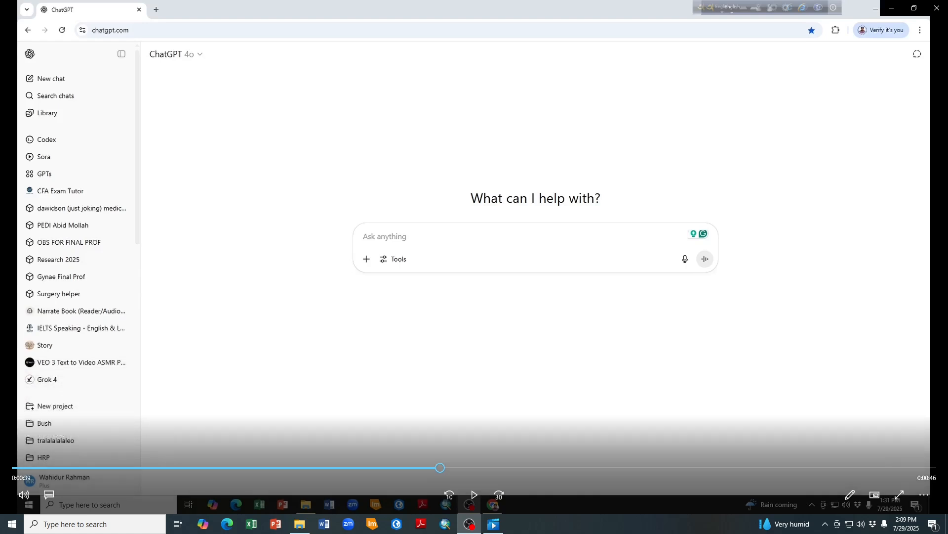